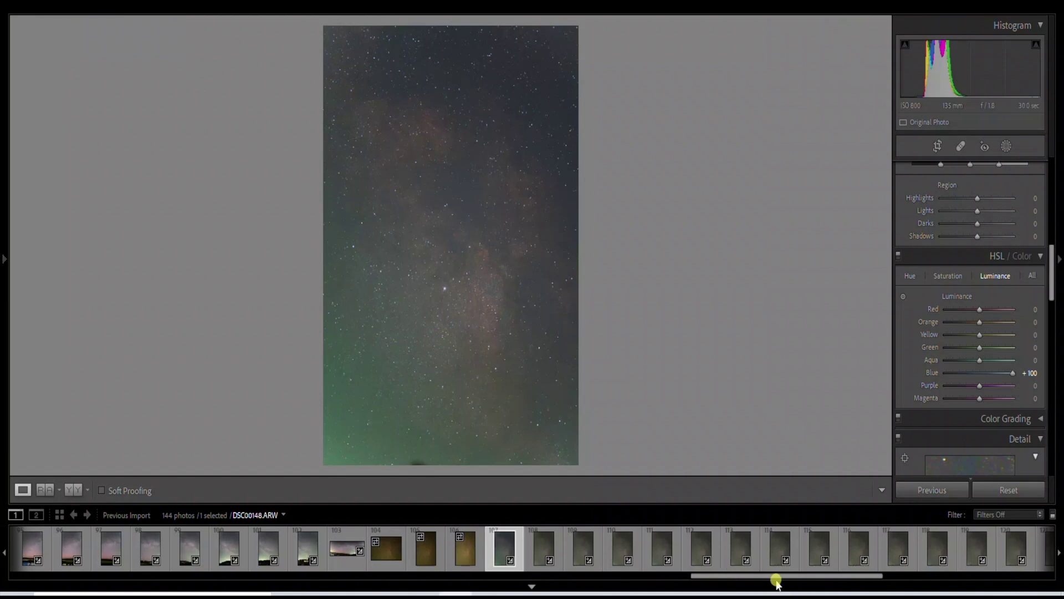
# - Find DSC00104.ARW among the imported photos and select it for developing
pyautogui.moveTo(776, 580); pyautogui.dragTo(486, 591)
pyautogui.moveTo(483, 586)
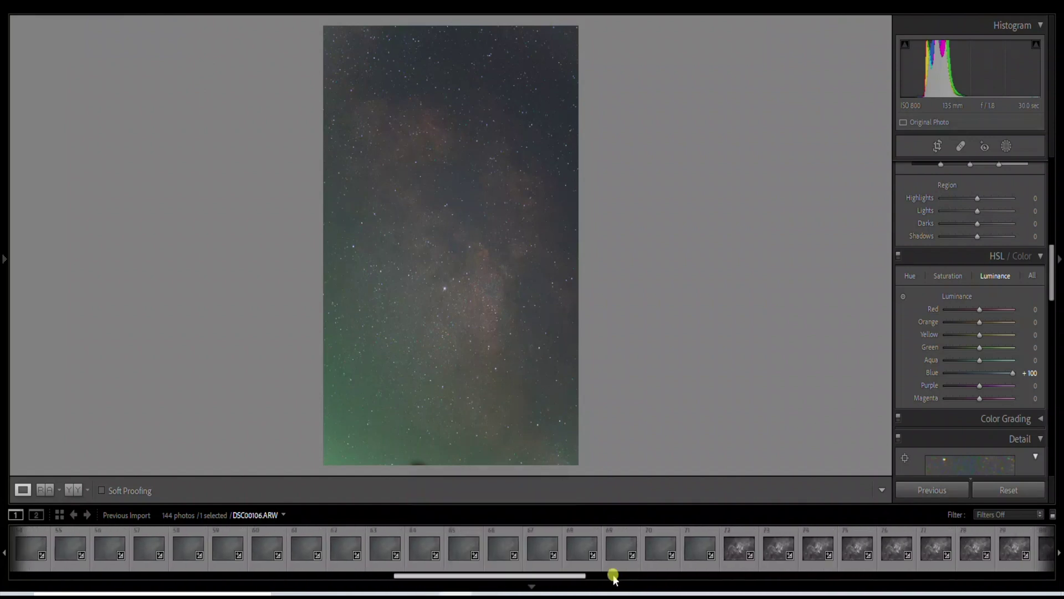
pyautogui.click(538, 551)
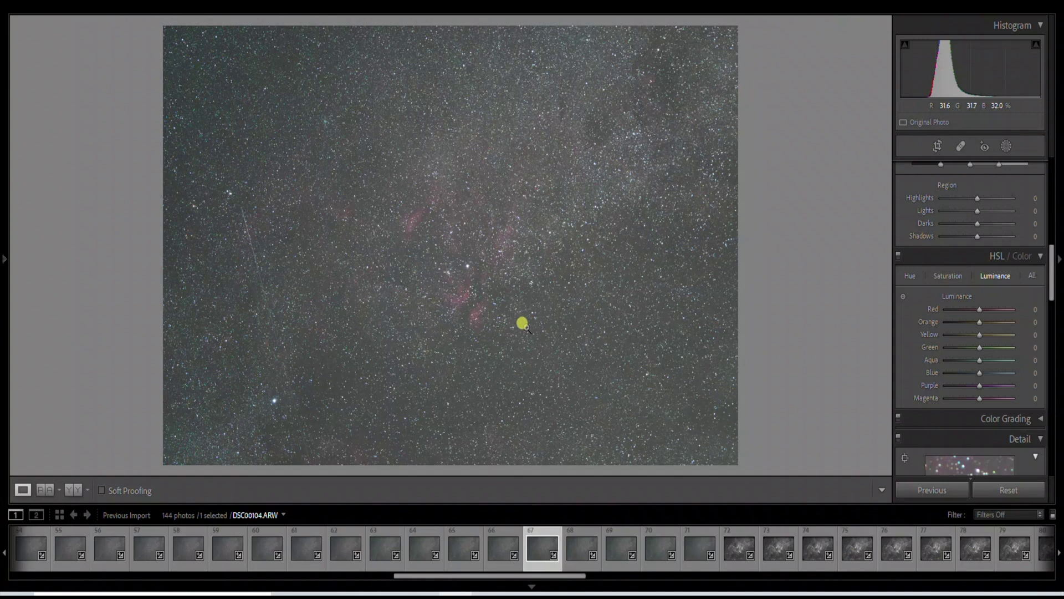
# - Examine the stars and red nebulae around the centre of the star-field photo at close zoom
pyautogui.click(477, 341)
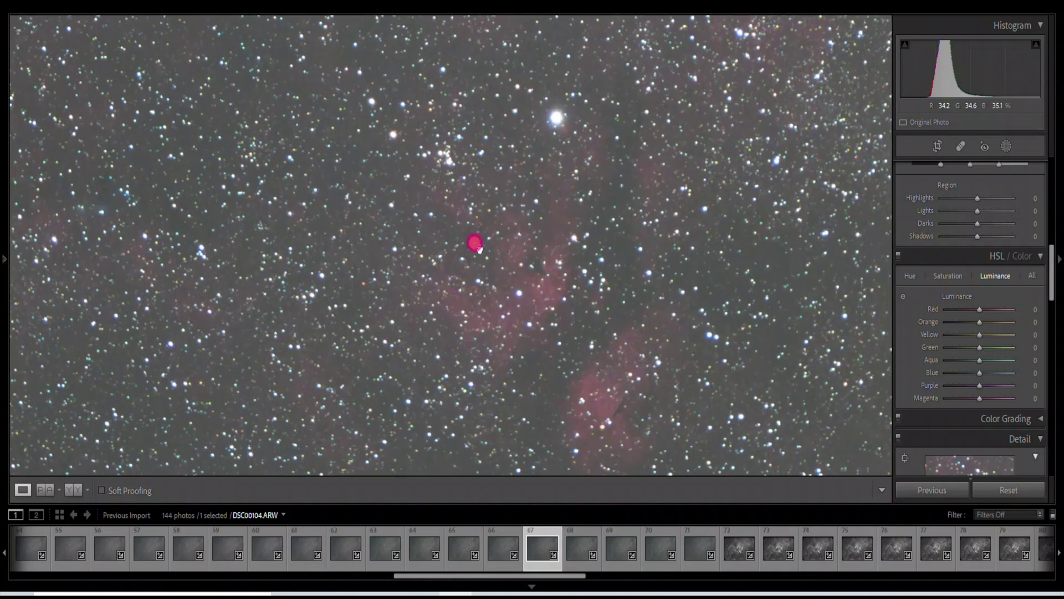
pyautogui.moveTo(470, 297)
pyautogui.mouseDown()
pyautogui.moveTo(446, 290)
pyautogui.moveTo(483, 296)
pyautogui.mouseUp()
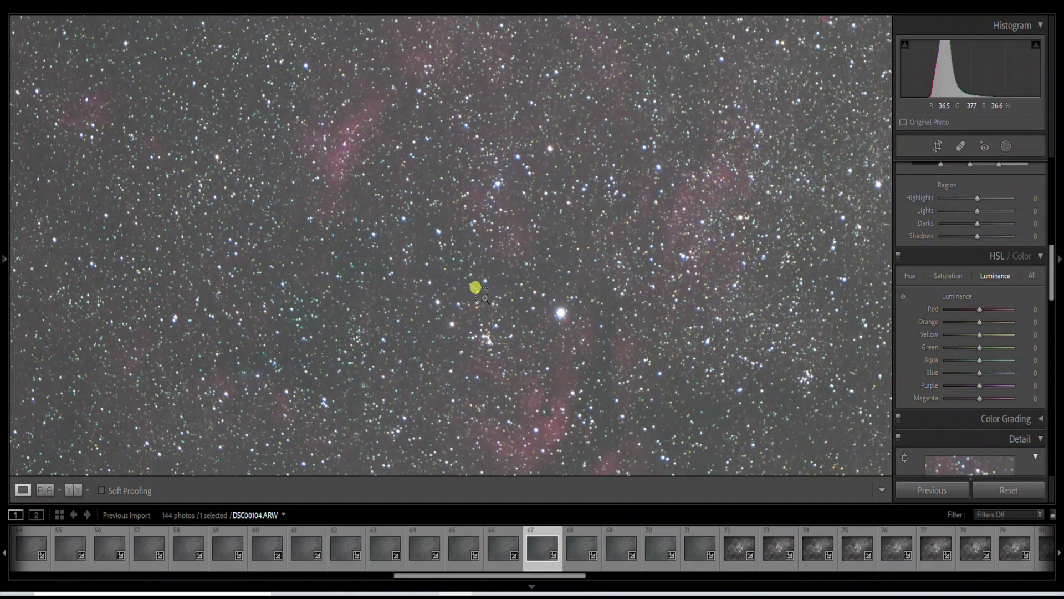
pyautogui.click(476, 289)
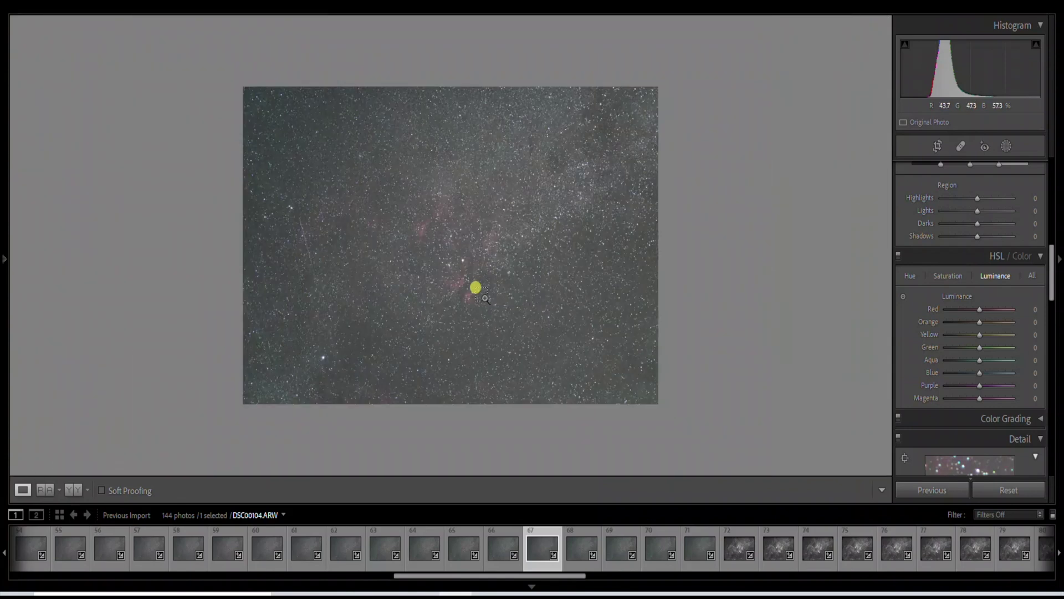
pyautogui.click(477, 288)
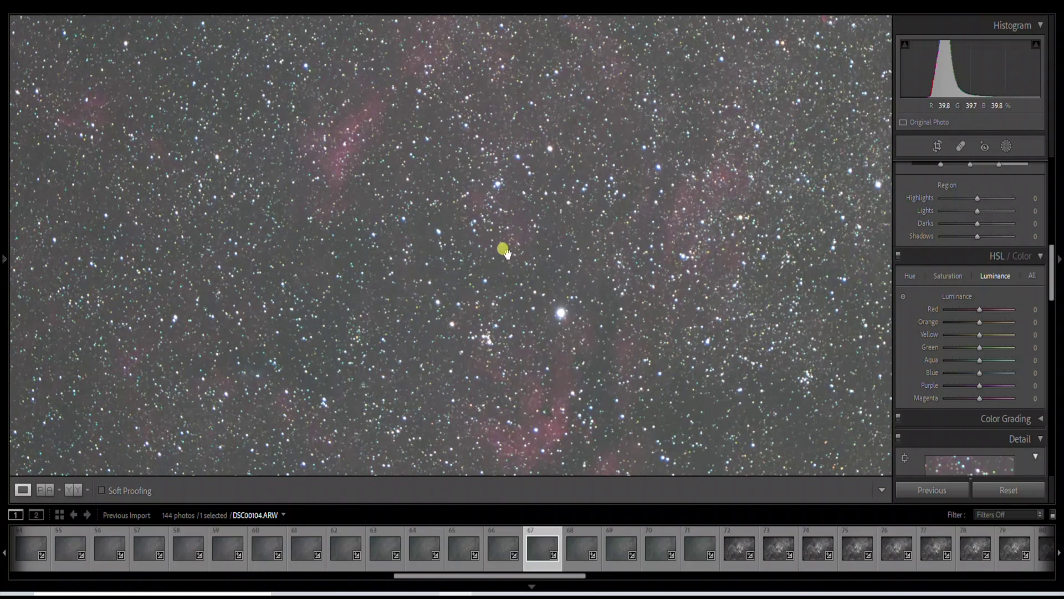
pyautogui.moveTo(503, 249); pyautogui.dragTo(414, 361)
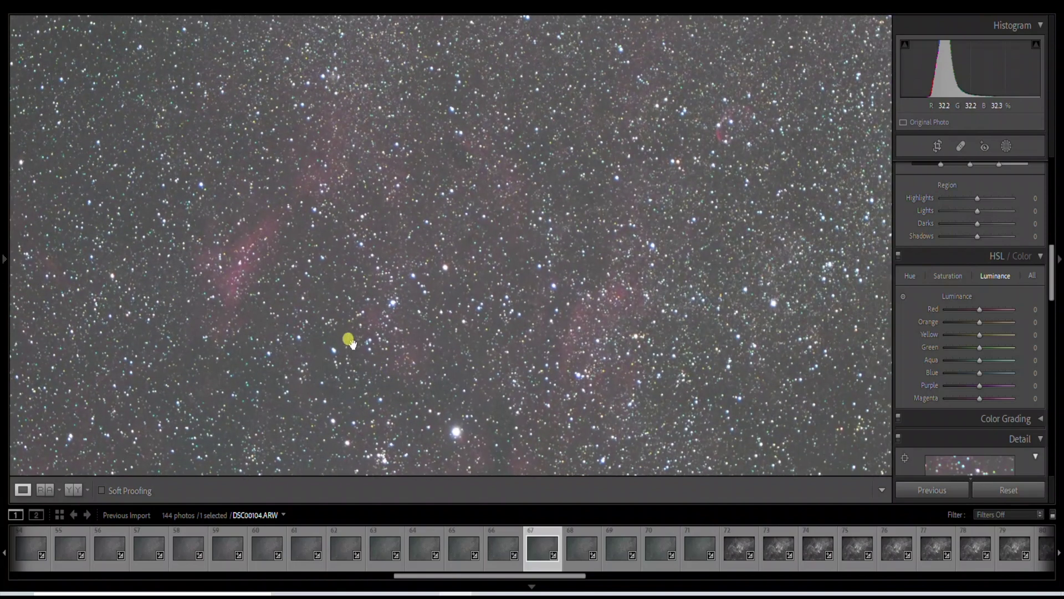
pyautogui.moveTo(344, 332); pyautogui.dragTo(714, 19)
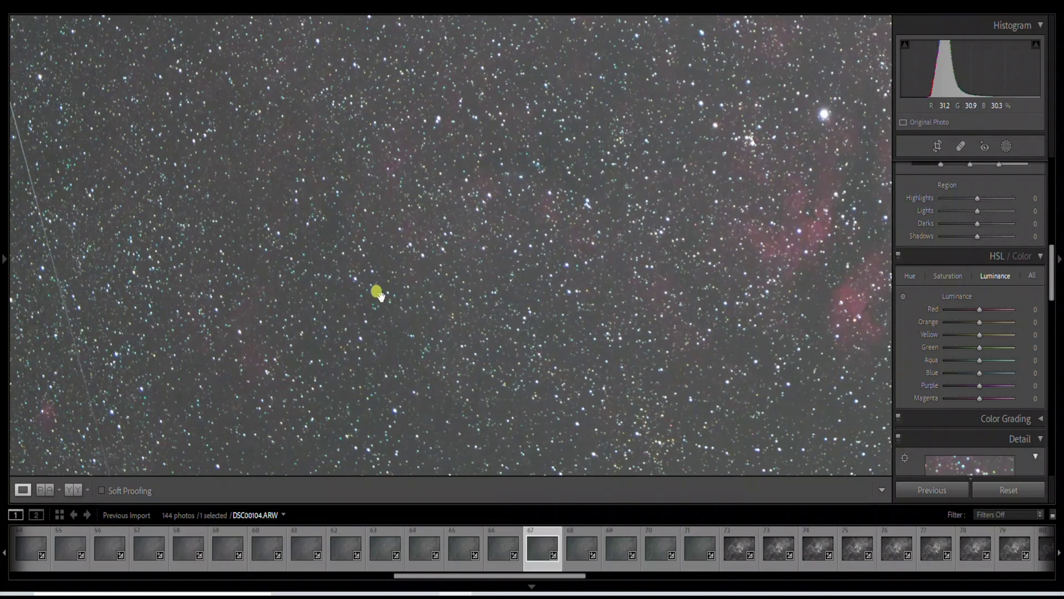
# - Examine the photo's star shapes and brightness along its edge from the lower-left to the upper-left corner
pyautogui.moveTo(390, 311); pyautogui.dragTo(450, 202)
pyautogui.moveTo(271, 338); pyautogui.dragTo(376, 294)
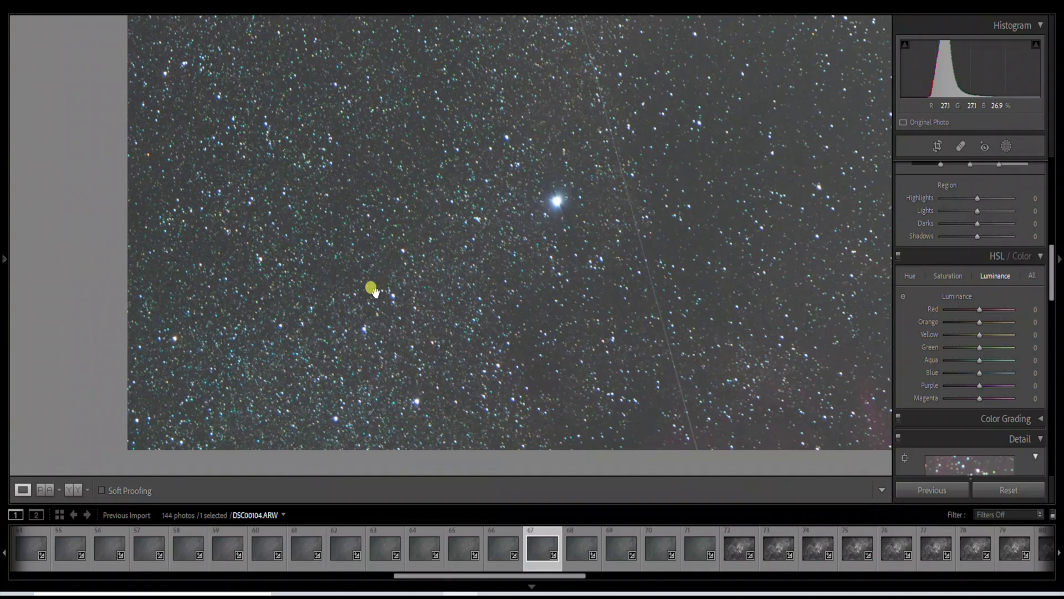
pyautogui.moveTo(283, 309); pyautogui.dragTo(290, 441)
pyautogui.moveTo(238, 91); pyautogui.dragTo(237, 417)
pyautogui.moveTo(254, 156); pyautogui.dragTo(226, 428)
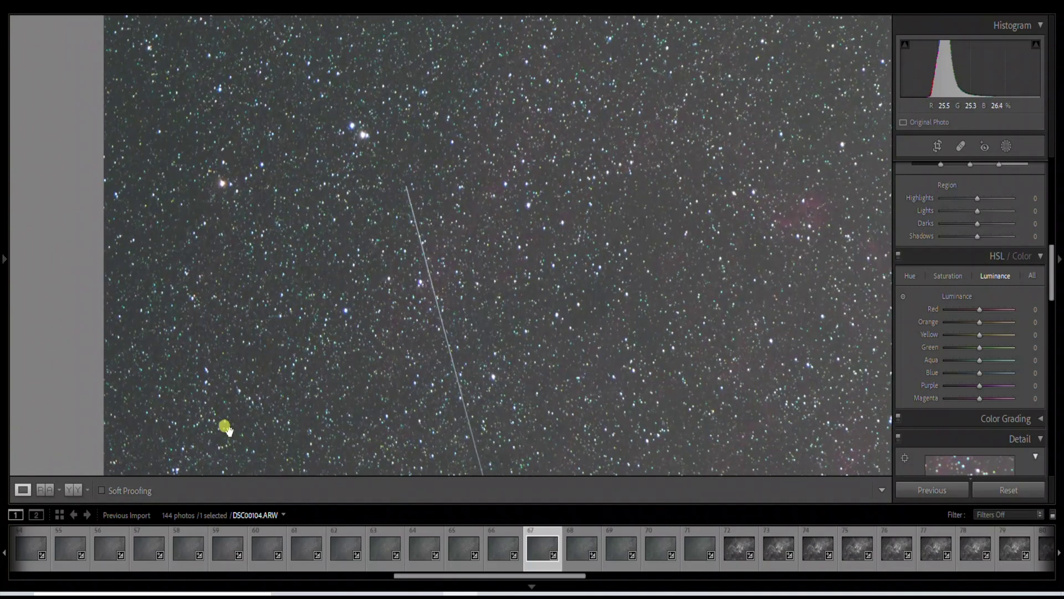
pyautogui.moveTo(225, 207); pyautogui.dragTo(245, 565)
pyautogui.moveTo(261, 249); pyautogui.dragTo(245, 464)
pyautogui.moveTo(252, 218)
pyautogui.mouseDown()
pyautogui.moveTo(220, 194)
pyautogui.moveTo(241, 213)
pyautogui.mouseUp()
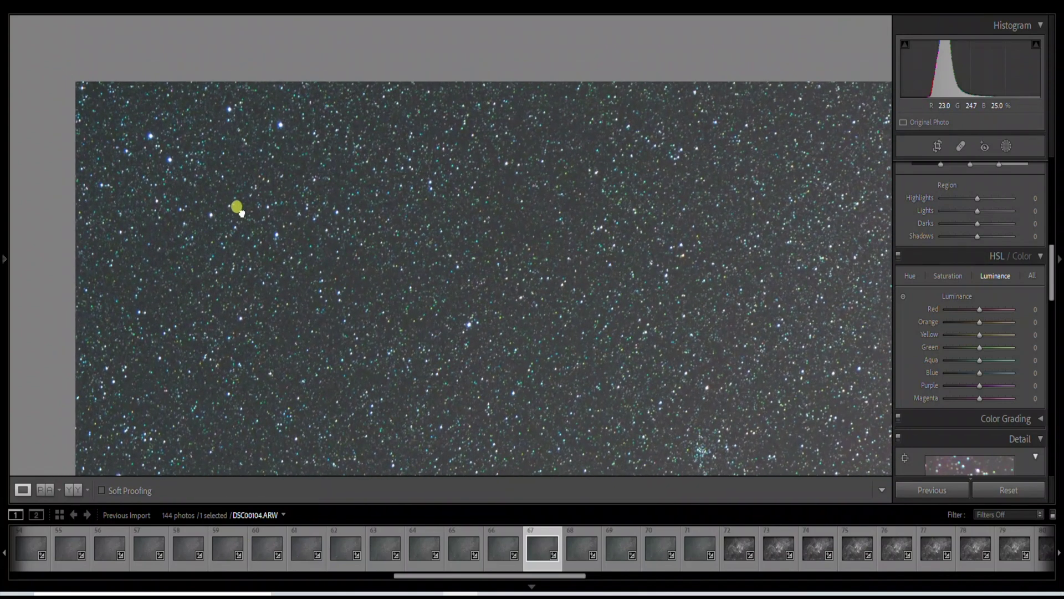
# - Set the lens vignetting amount to 0 and reset all develop adjustments of the photo
pyautogui.click(964, 257)
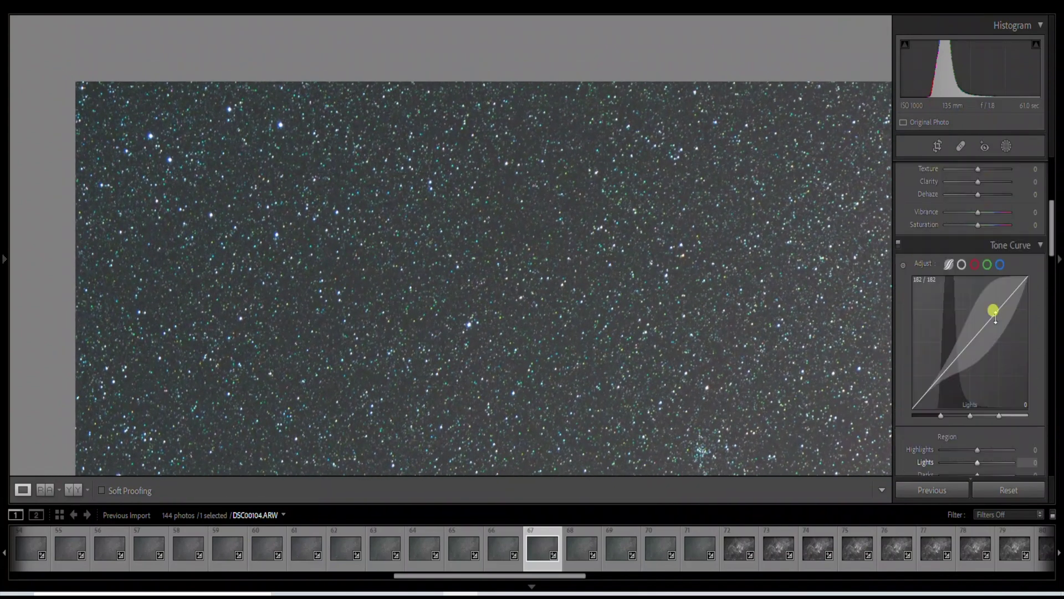
pyautogui.scroll(3, 994, 311)
pyautogui.scroll(2, 996, 322)
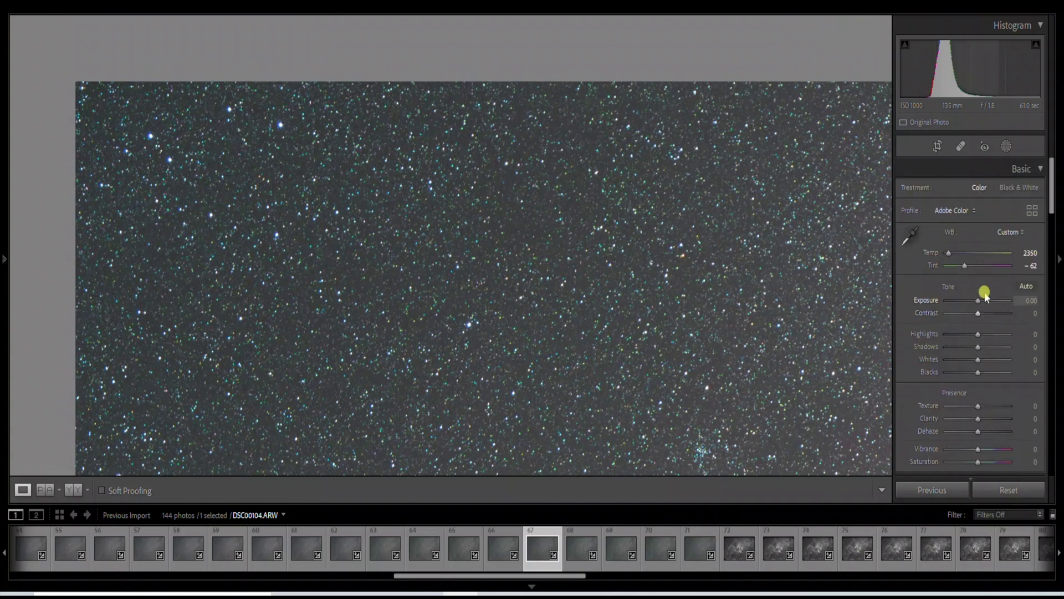
pyautogui.moveTo(1050, 194); pyautogui.dragTo(1049, 392)
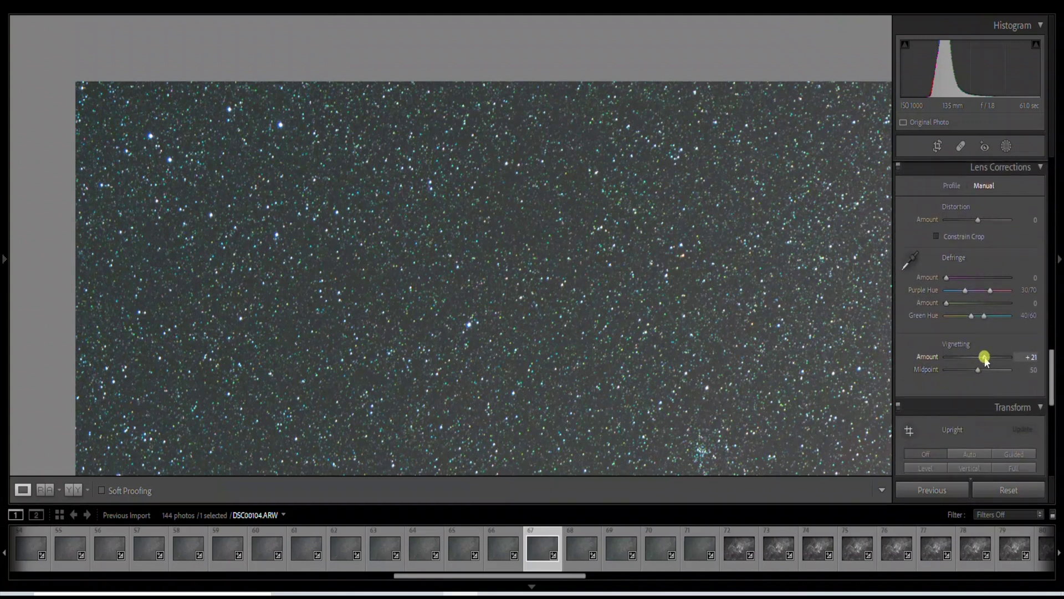
pyautogui.doubleClick(986, 359)
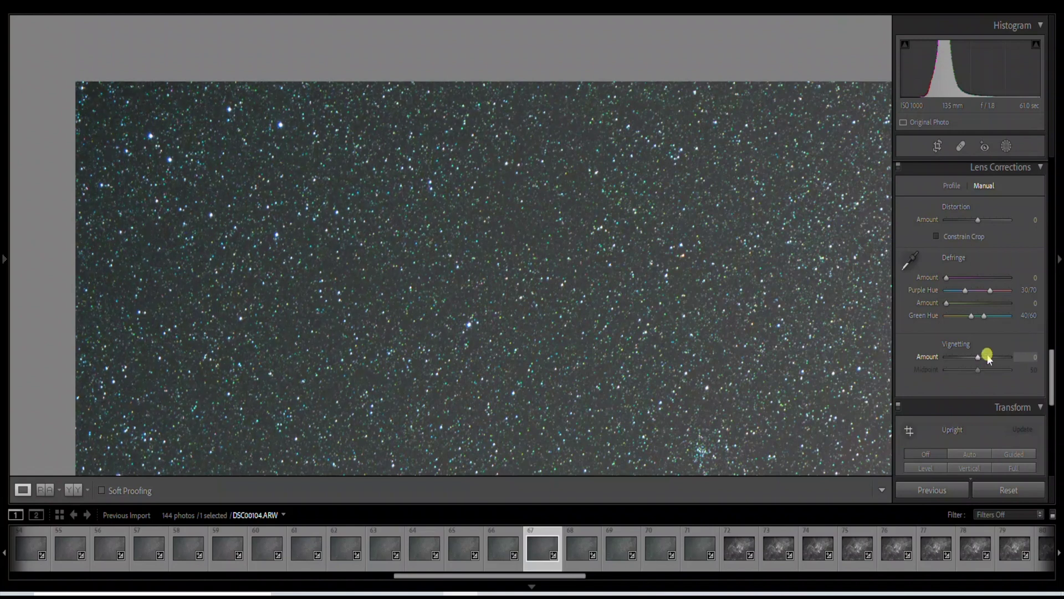
pyautogui.moveTo(1053, 377); pyautogui.dragTo(1054, 423)
pyautogui.click(1007, 491)
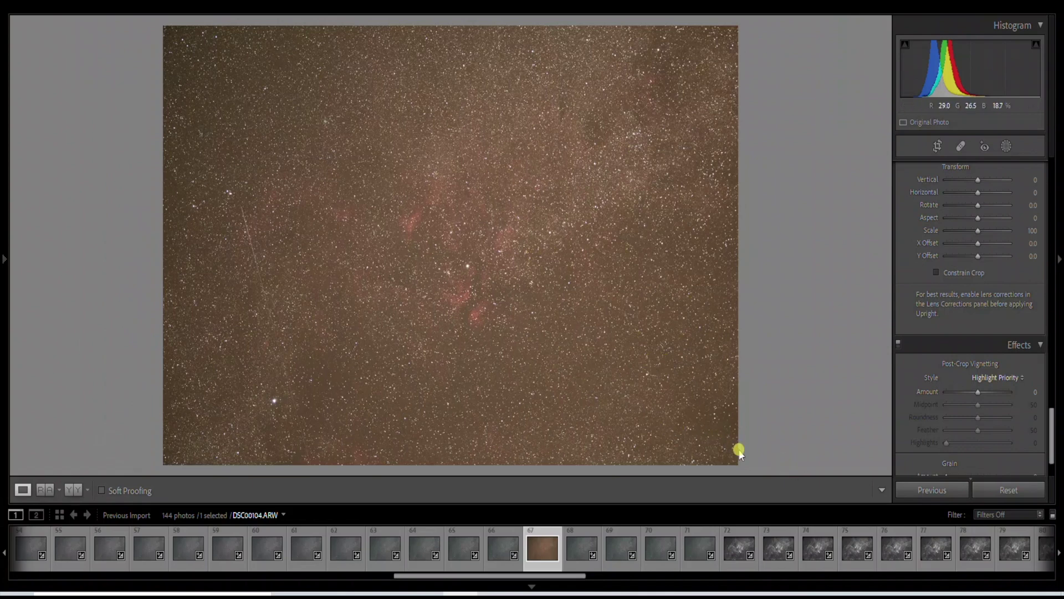
# - Examine the unedited photo up close from the central nebulae to the lower-right corner, up the right edge and back
pyautogui.click(472, 252)
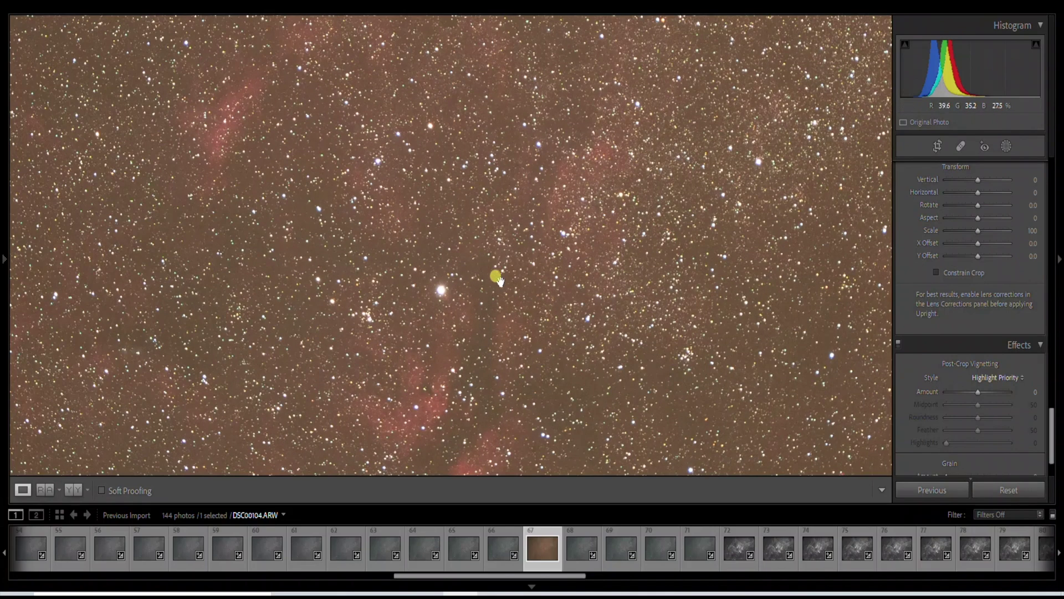
pyautogui.moveTo(514, 293); pyautogui.dragTo(590, 58)
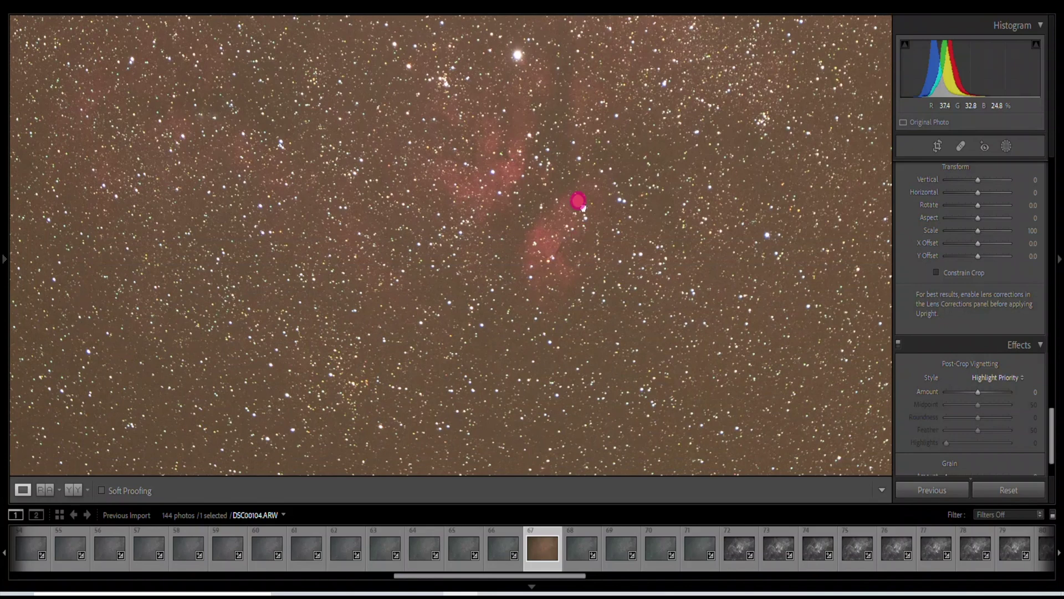
pyautogui.moveTo(575, 115); pyautogui.dragTo(532, 236)
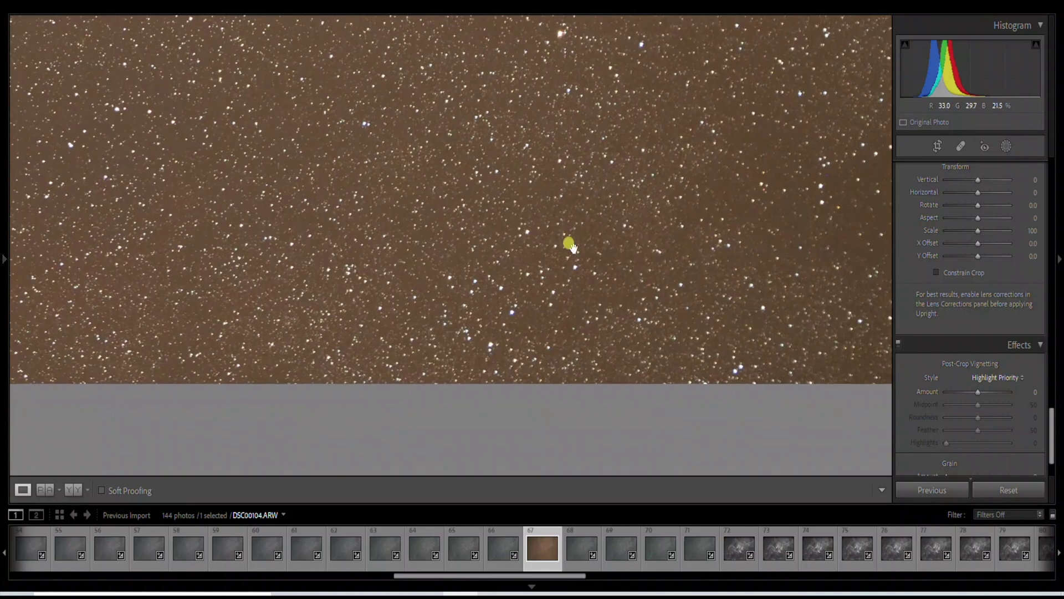
pyautogui.moveTo(638, 313); pyautogui.dragTo(424, 313)
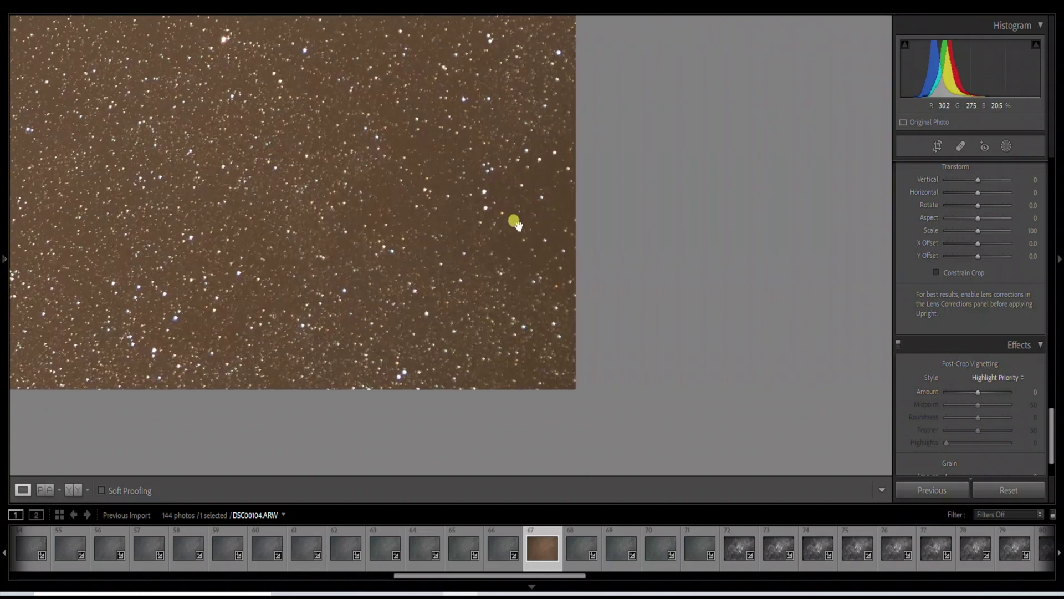
pyautogui.moveTo(502, 142); pyautogui.dragTo(516, 301)
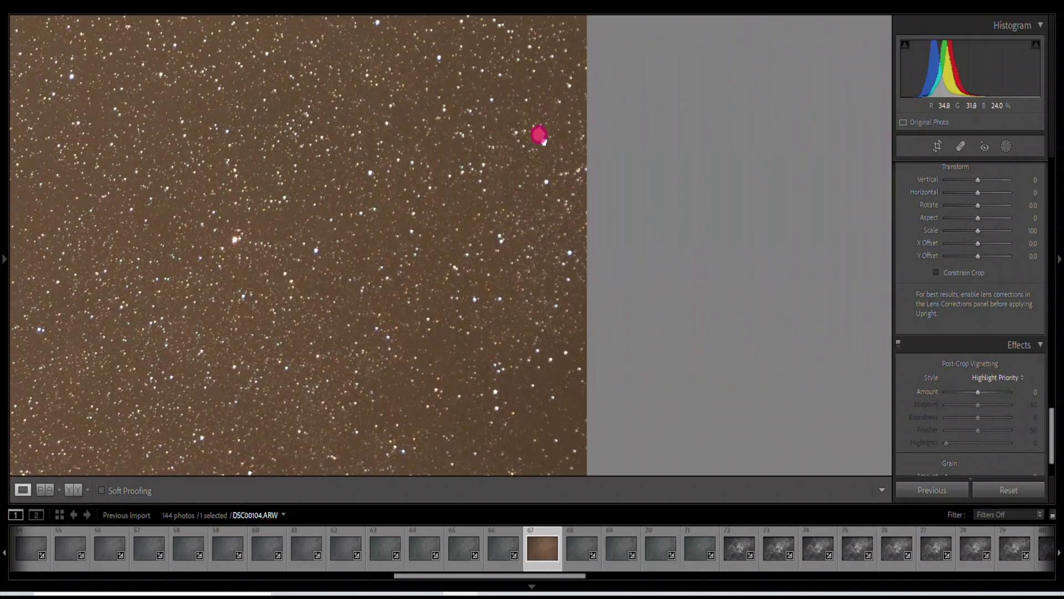
pyautogui.moveTo(541, 171); pyautogui.dragTo(534, 472)
pyautogui.moveTo(527, 89); pyautogui.dragTo(542, 411)
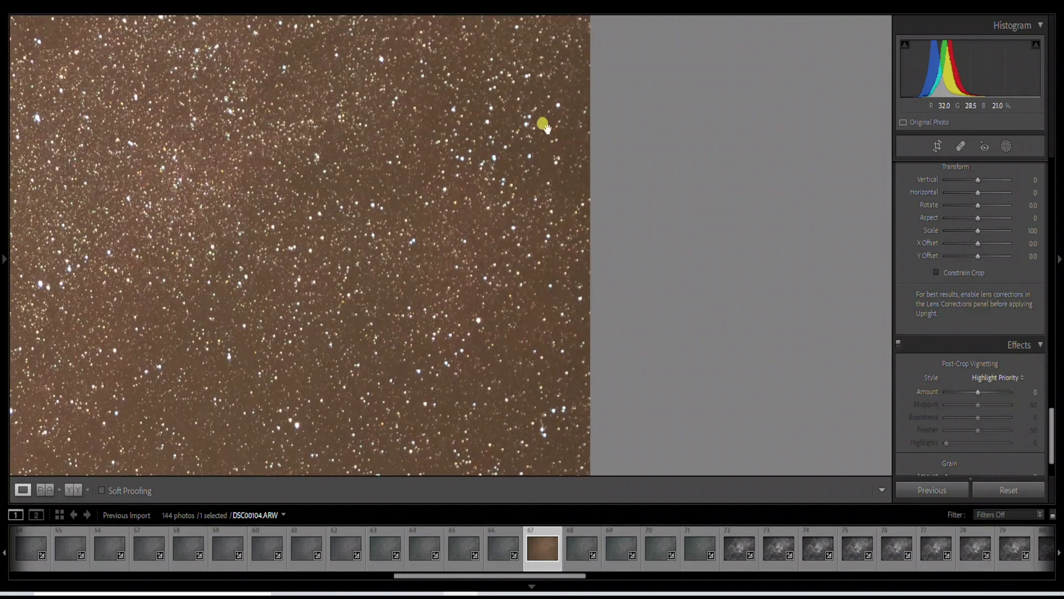
pyautogui.moveTo(543, 120); pyautogui.dragTo(570, 435)
pyautogui.moveTo(556, 147); pyautogui.dragTo(592, 365)
pyautogui.moveTo(404, 340); pyautogui.dragTo(660, 88)
pyautogui.moveTo(427, 302); pyautogui.dragTo(644, 54)
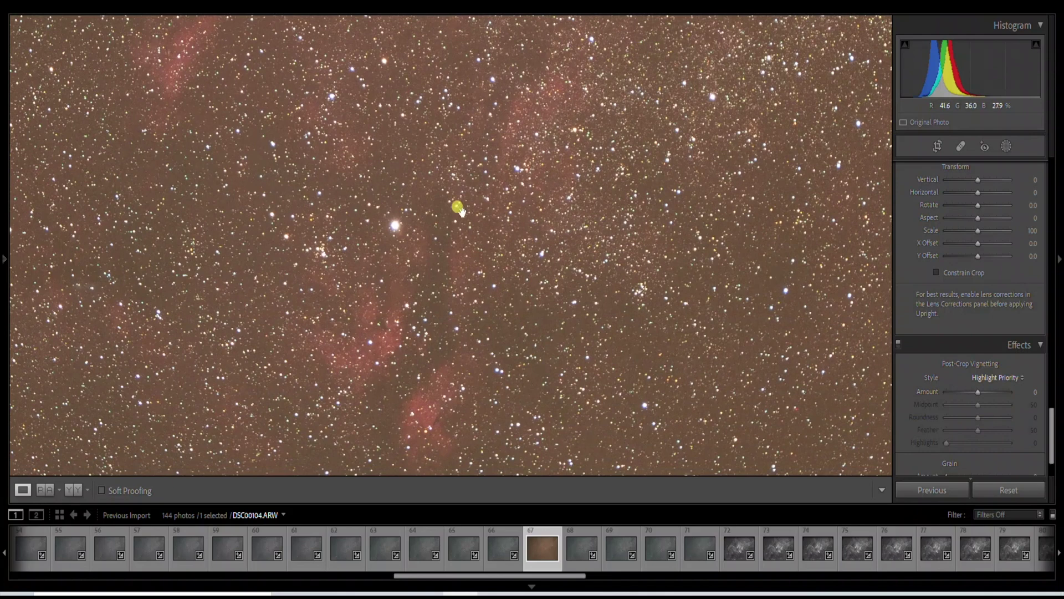
pyautogui.click(460, 210)
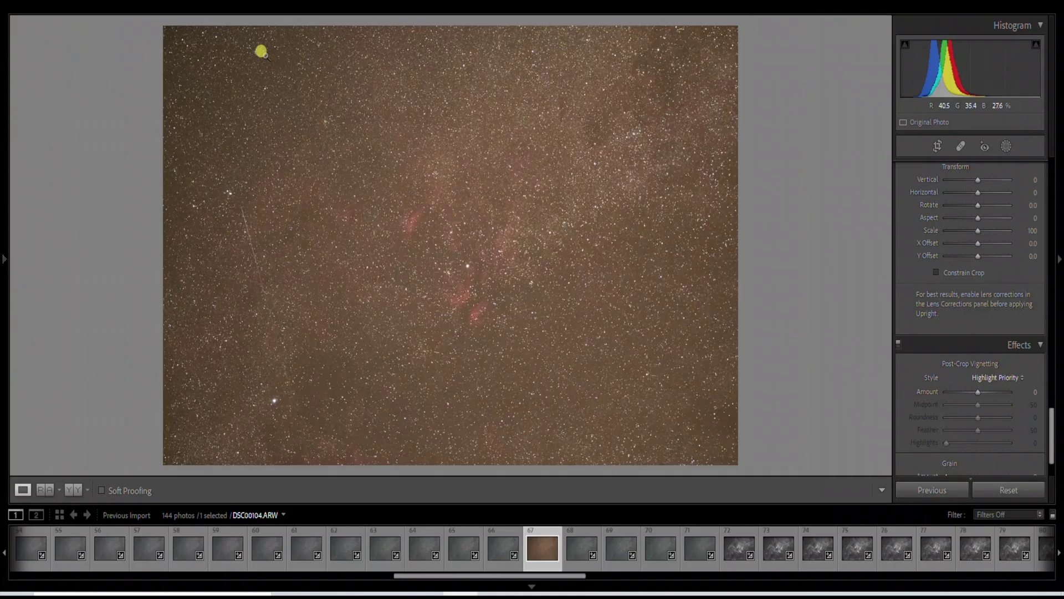
# - Examine the unedited photo's upper edge up close, from the upper-left corner across to the upper-right corner
pyautogui.click(190, 53)
pyautogui.moveTo(321, 107); pyautogui.dragTo(318, 264)
pyautogui.moveTo(489, 231); pyautogui.dragTo(225, 236)
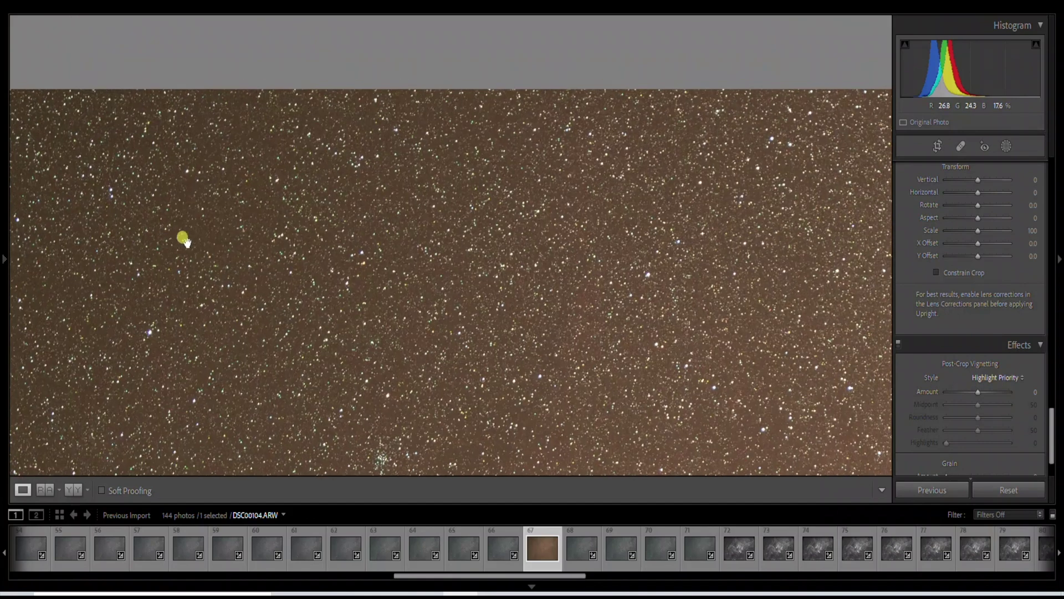
pyautogui.moveTo(399, 225); pyautogui.dragTo(427, 214)
pyautogui.moveTo(480, 235); pyautogui.dragTo(300, 195)
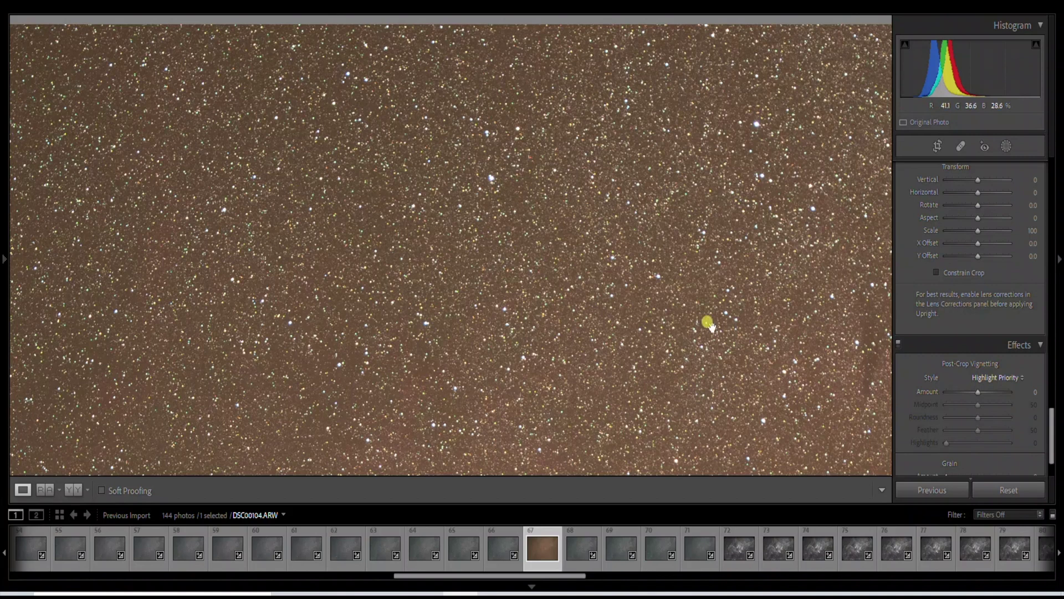
pyautogui.moveTo(705, 323); pyautogui.dragTo(435, 359)
pyautogui.moveTo(593, 361); pyautogui.dragTo(361, 339)
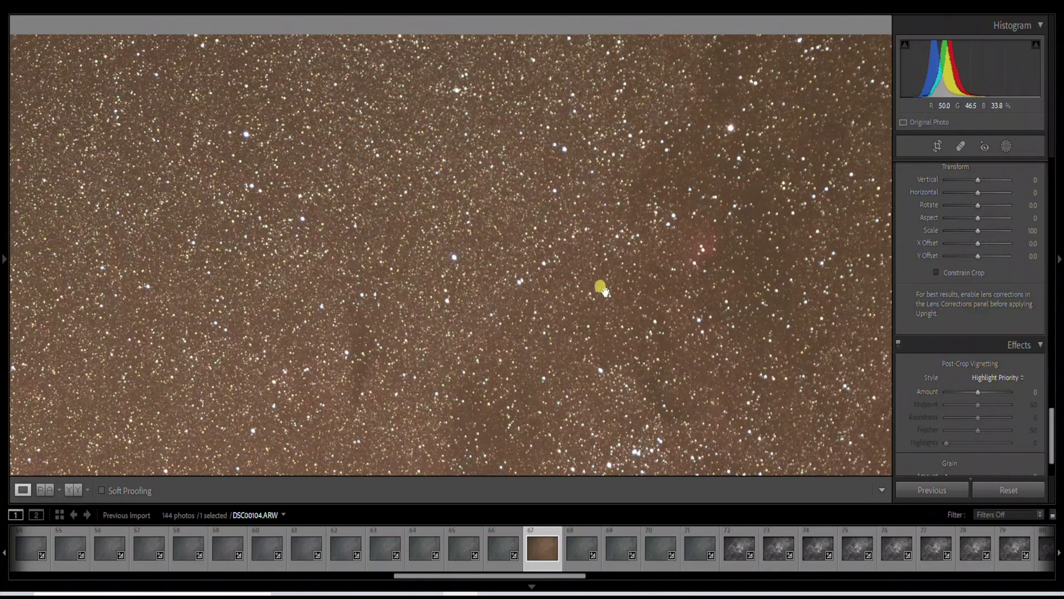
pyautogui.moveTo(601, 287); pyautogui.dragTo(487, 308)
pyautogui.moveTo(710, 304); pyautogui.dragTo(423, 312)
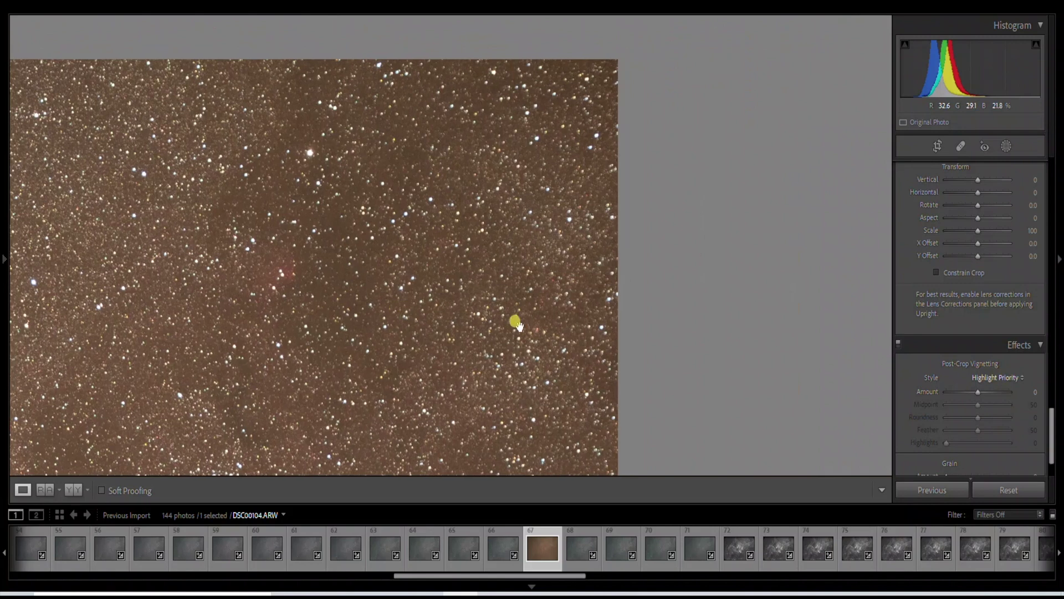
pyautogui.click(523, 323)
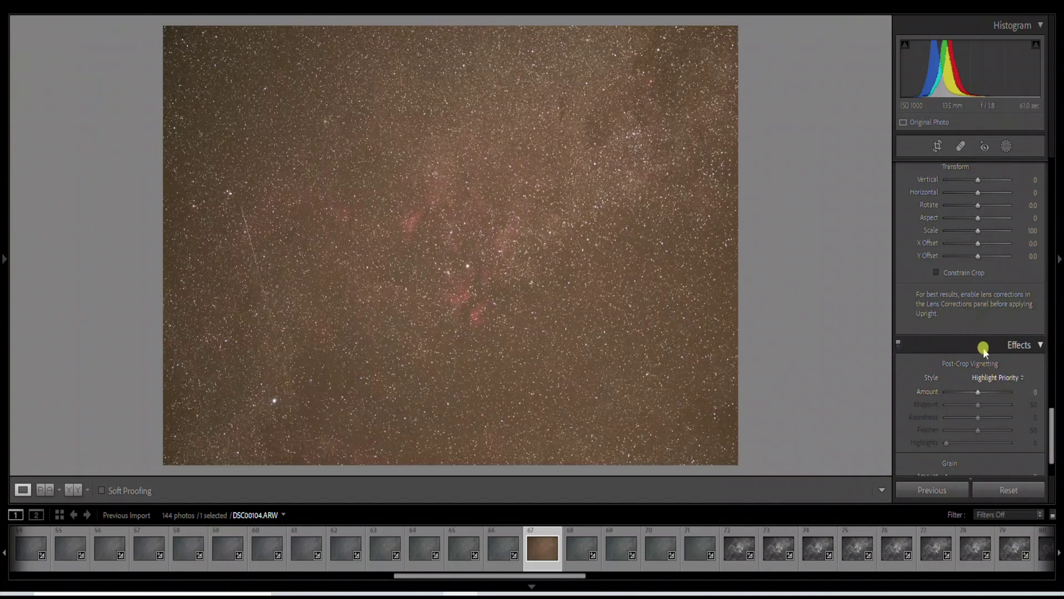
# - Try adjusting the lens vignetting amount and restore it to its default
pyautogui.scroll(5, 984, 349)
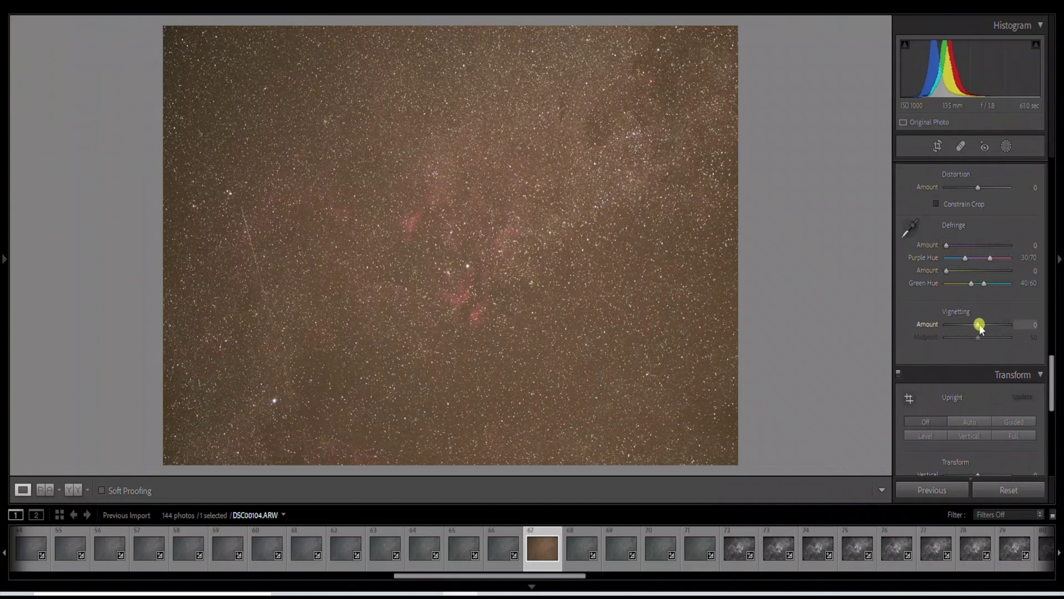
pyautogui.moveTo(978, 326)
pyautogui.mouseDown()
pyautogui.moveTo(987, 326)
pyautogui.moveTo(978, 329)
pyautogui.mouseUp()
pyautogui.doubleClick(981, 325)
# - Set a custom white balance of Temp 2400 and Tint -60 by sampling the sky just beside the central nebulae
pyautogui.moveTo(1050, 369); pyautogui.dragTo(1041, 162)
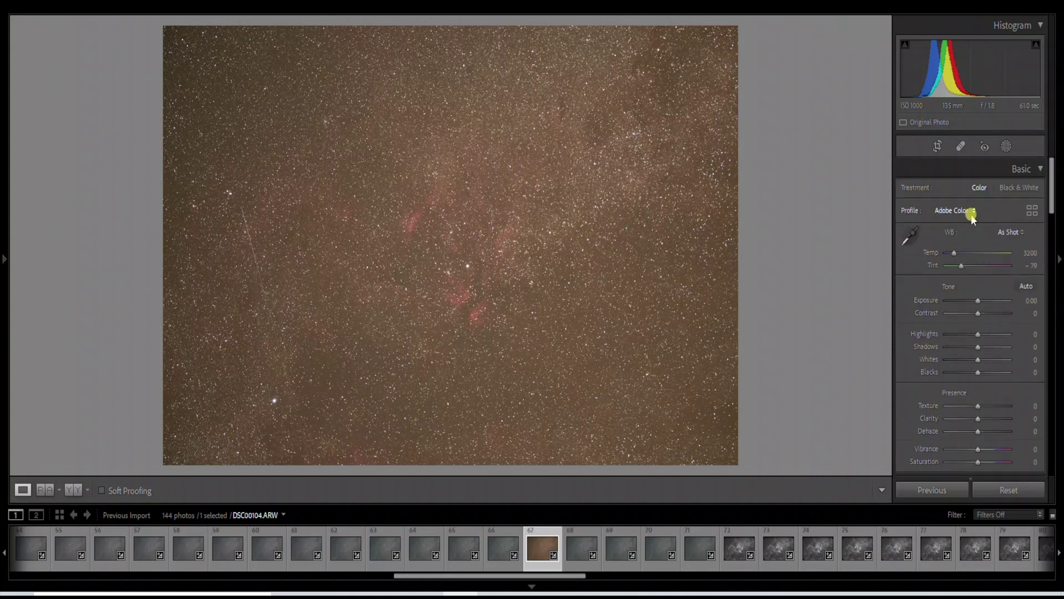
pyautogui.click(909, 237)
pyautogui.click(519, 287)
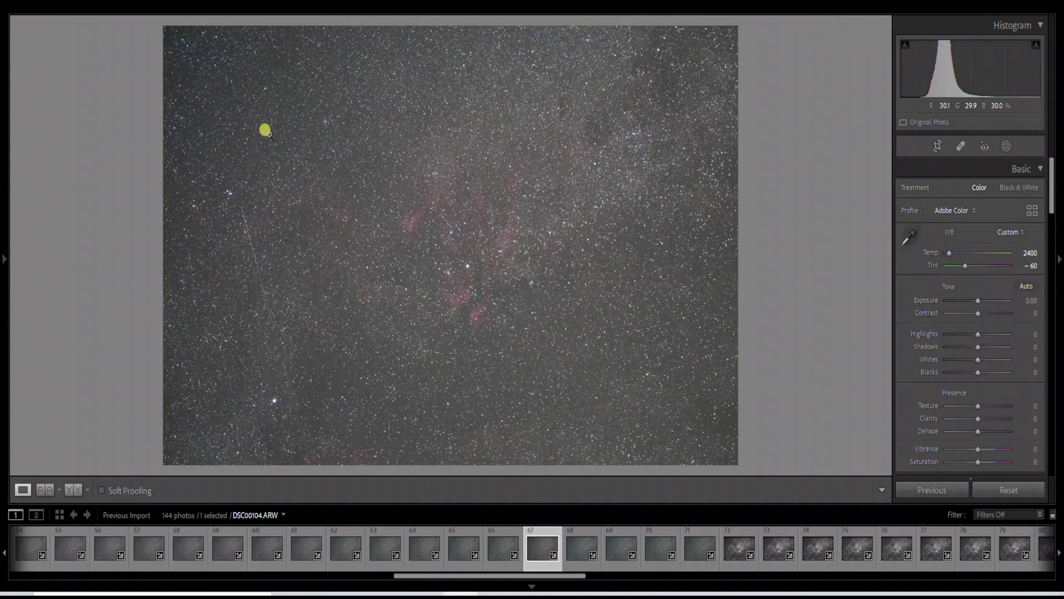
# - Examine the white-balanced photo, inspecting the stars and nebulae in its upper central area at close zoom
pyautogui.click(677, 404)
pyautogui.moveTo(677, 404); pyautogui.dragTo(570, 328)
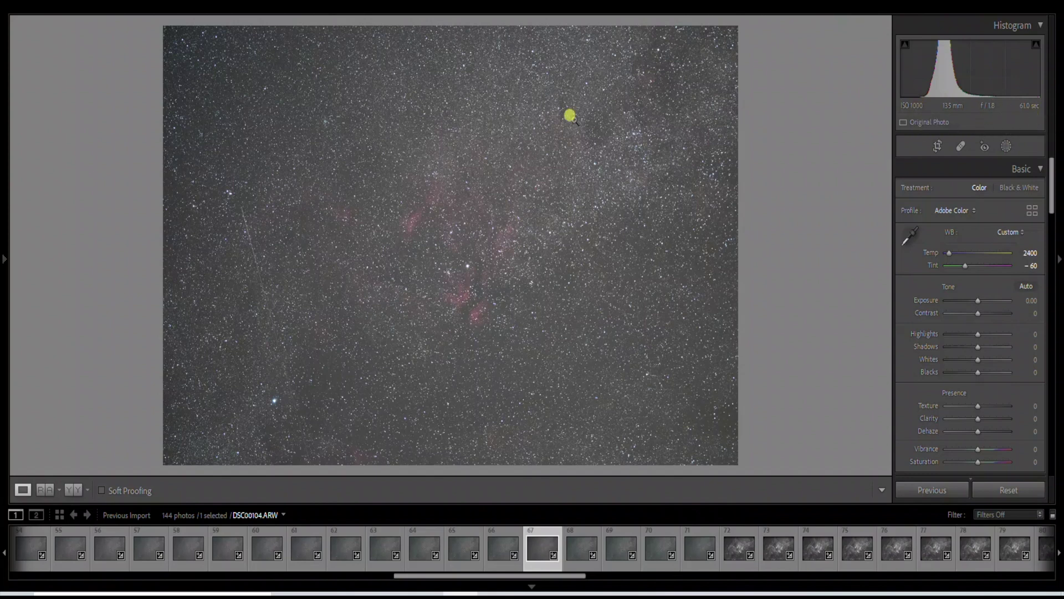
pyautogui.click(506, 168)
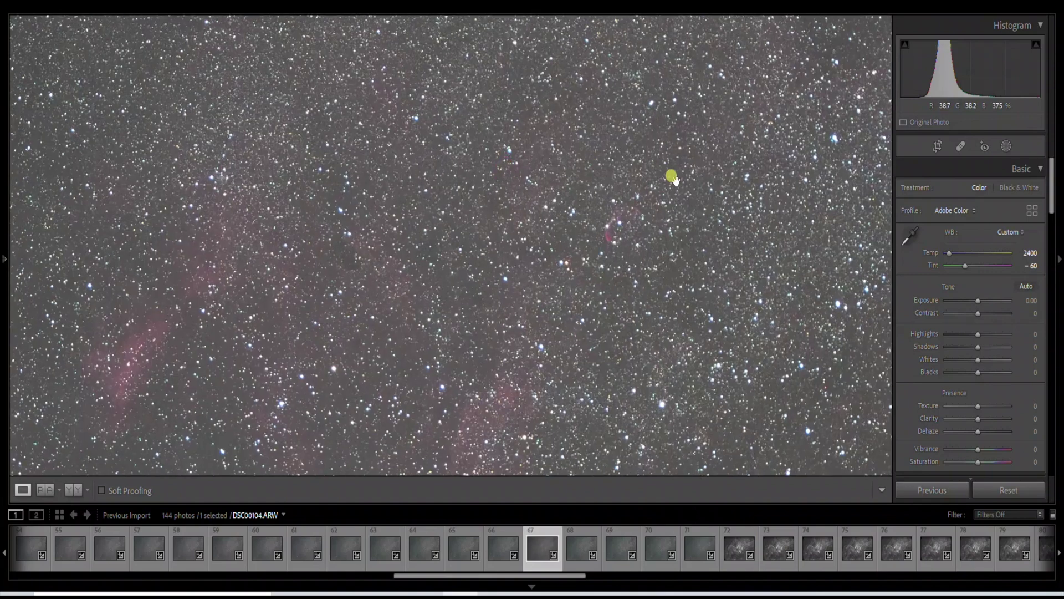
pyautogui.moveTo(673, 179); pyautogui.dragTo(589, 184)
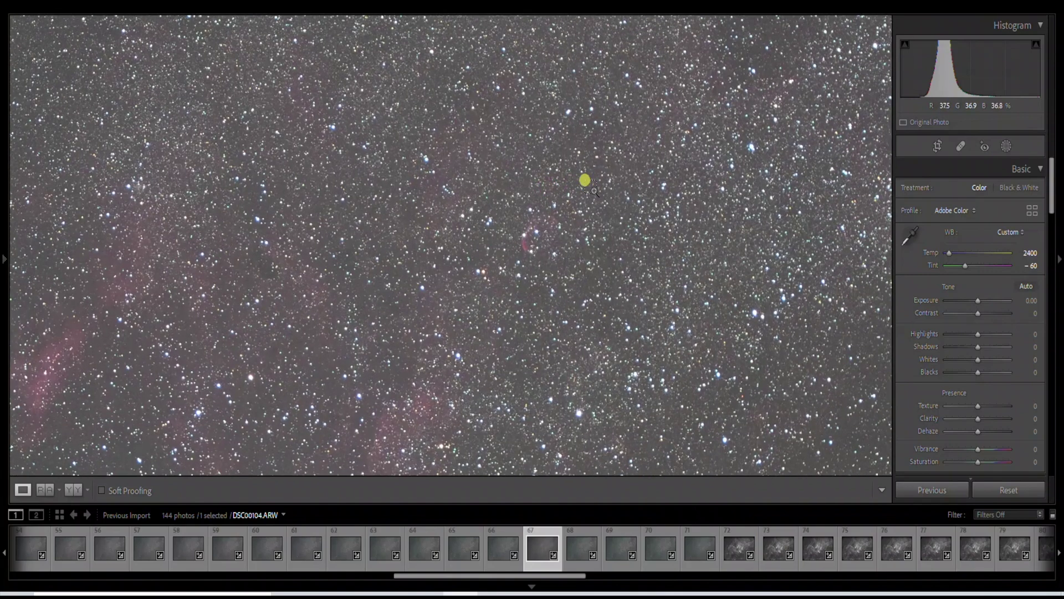
# - Examine the small ring-shaped nebula in the white-balanced photo up close, and return to a view of the whole frame
pyautogui.click(592, 188)
pyautogui.moveTo(665, 230); pyautogui.dragTo(515, 314)
pyautogui.click(513, 311)
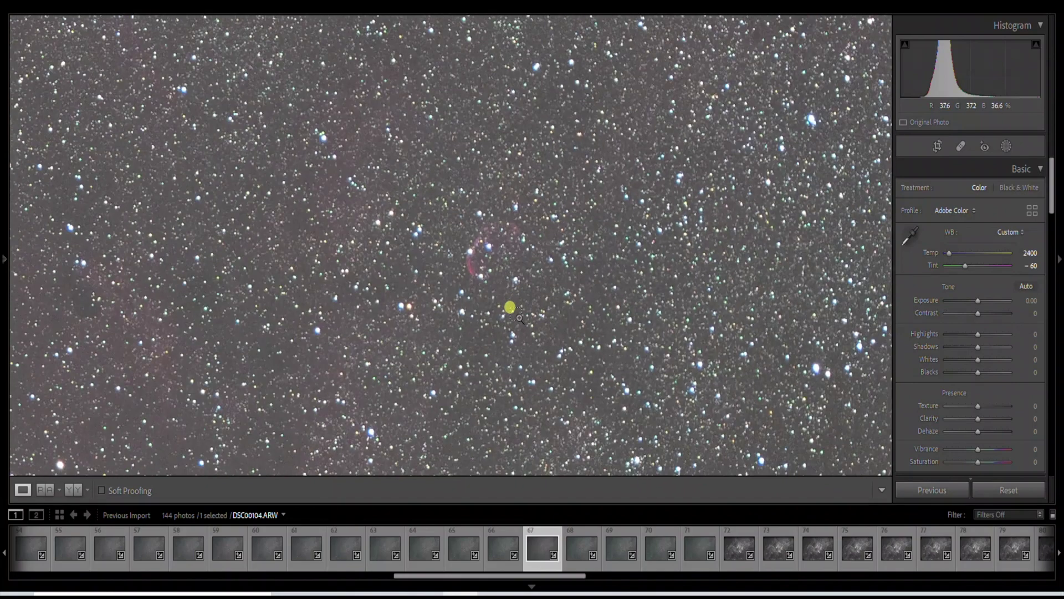
pyautogui.hotkey('ctrl', '-')
pyautogui.hotkey('ctrl', '-')
pyautogui.hotkey('ctrl', '-')
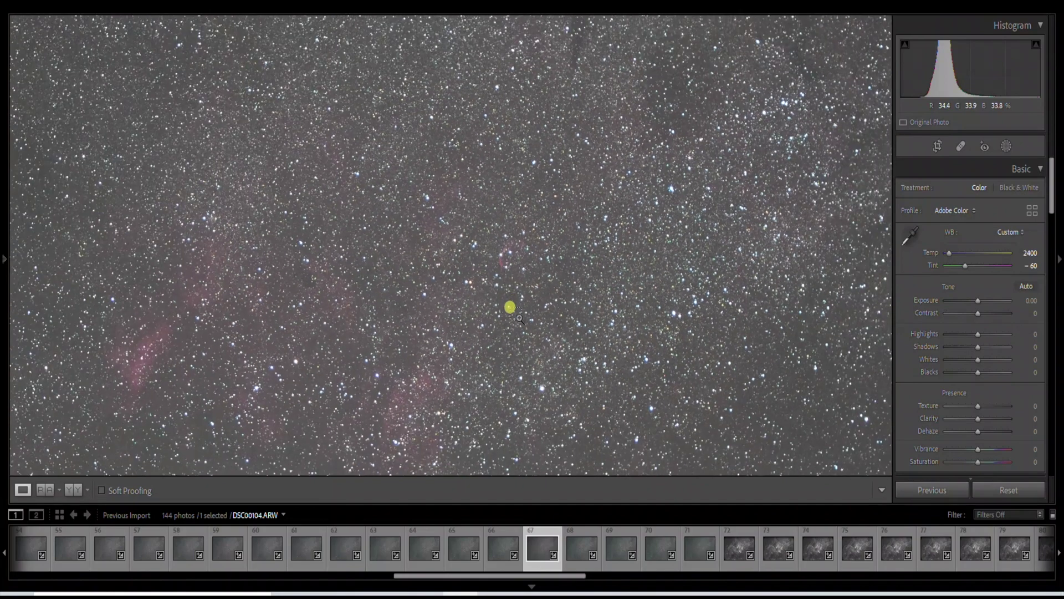
pyautogui.hotkey('ctrl', '-')
pyautogui.hotkey('ctrl', '-')
pyautogui.hotkey('ctrl', '-')
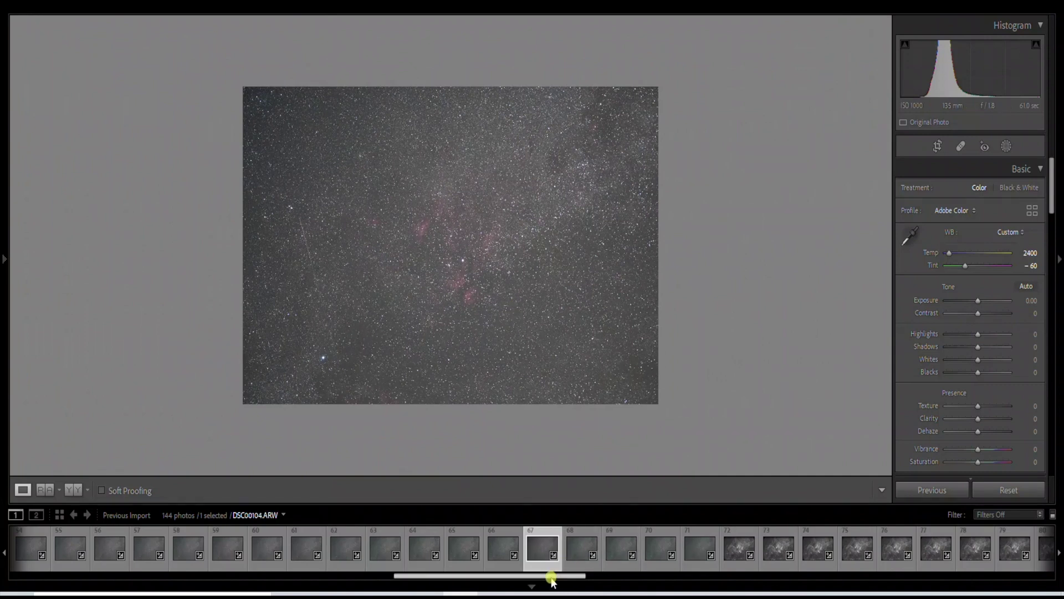
# - Open the black-and-white photo DSC00116.ARW and examine its upper and central nebulae at increasing zoom
pyautogui.scroll(-3, 546, 577)
pyautogui.click(493, 549)
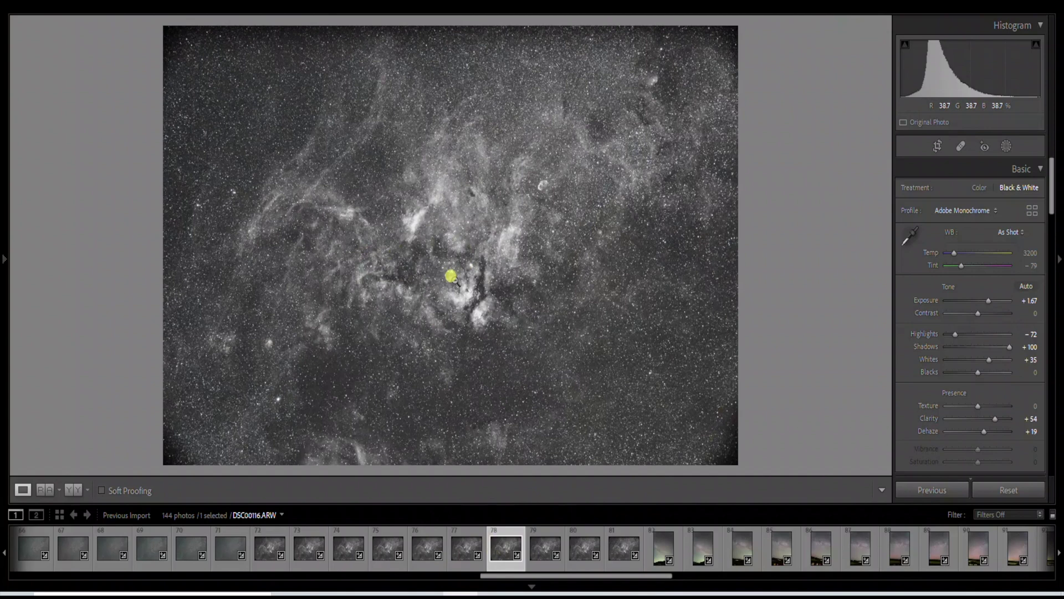
pyautogui.click(454, 280)
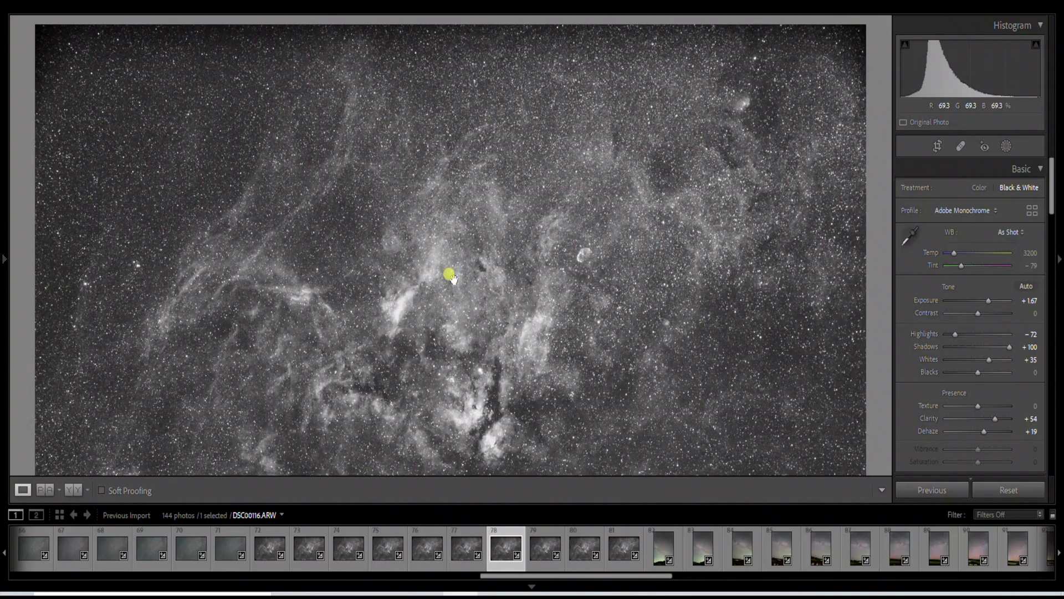
pyautogui.moveTo(702, 283); pyautogui.dragTo(557, 297)
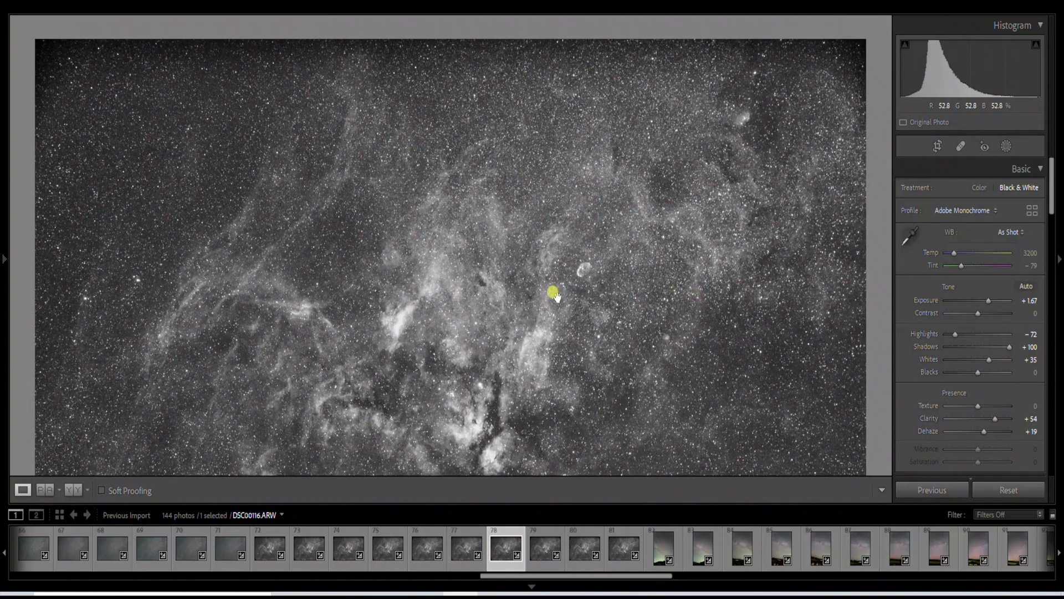
pyautogui.click(557, 298)
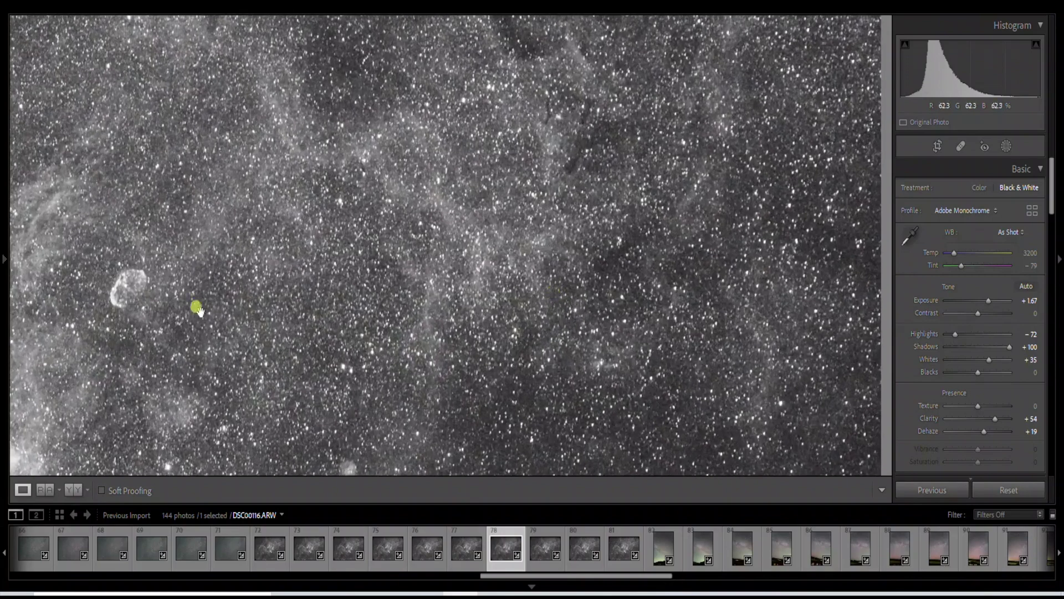
pyautogui.moveTo(198, 308); pyautogui.dragTo(513, 214)
pyautogui.moveTo(245, 320); pyautogui.dragTo(685, 192)
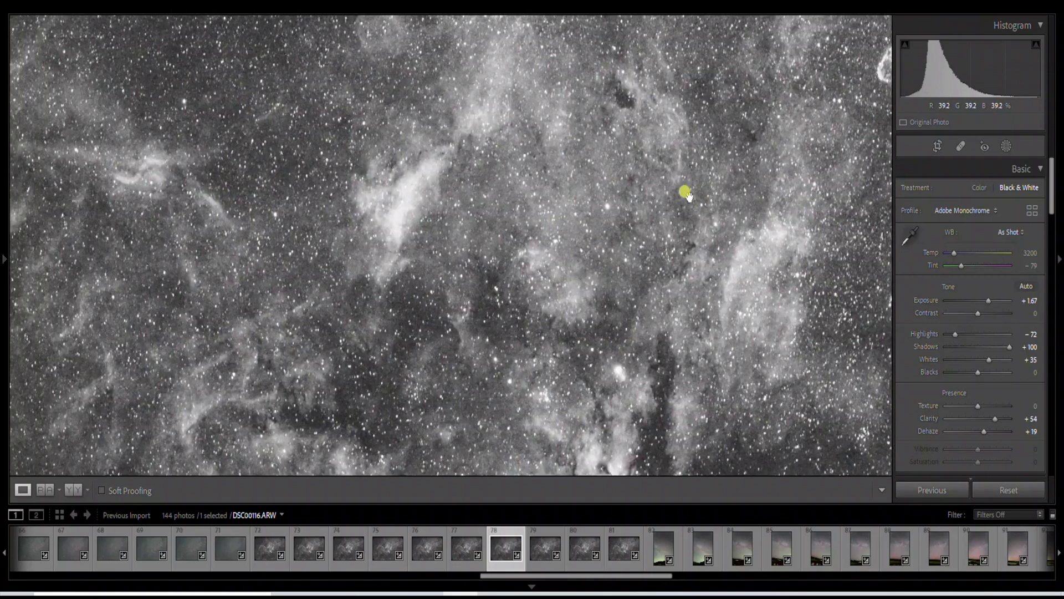
pyautogui.click(681, 188)
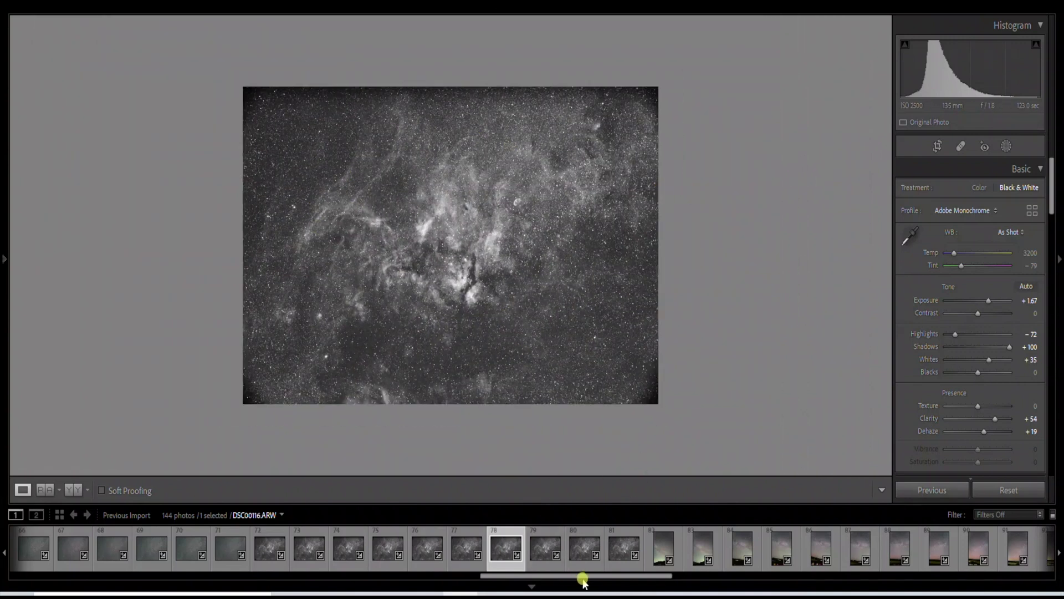
# - Open the vertical Milky Way photo DSC00148.ARW and examine its left edge up close, from the upper-left to the lower-left corner
pyautogui.moveTo(585, 577)
pyautogui.mouseDown()
pyautogui.moveTo(783, 583)
pyautogui.moveTo(767, 570)
pyautogui.mouseUp()
pyautogui.click(495, 556)
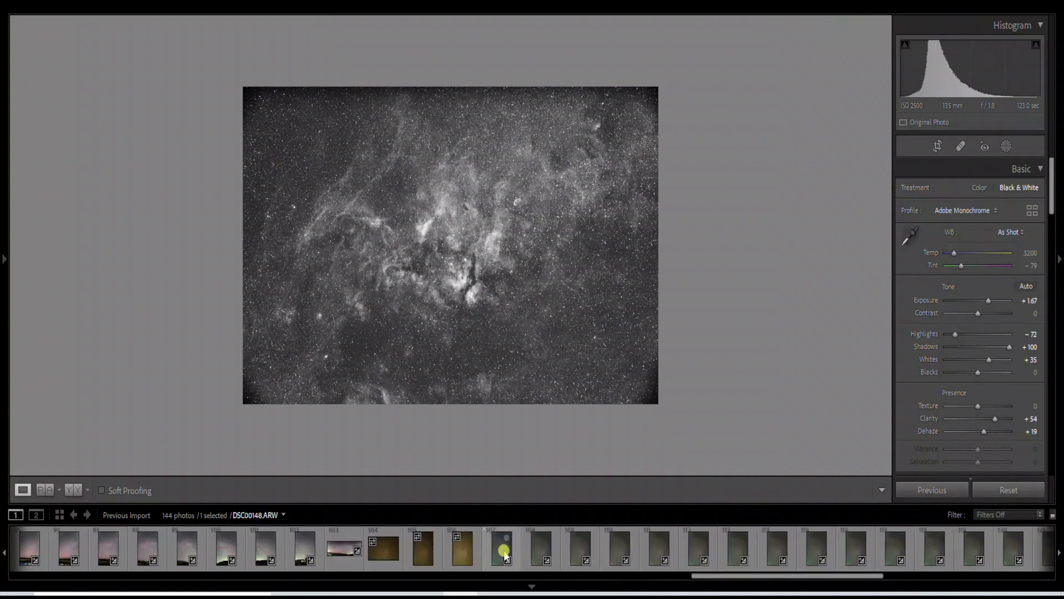
pyautogui.click(491, 328)
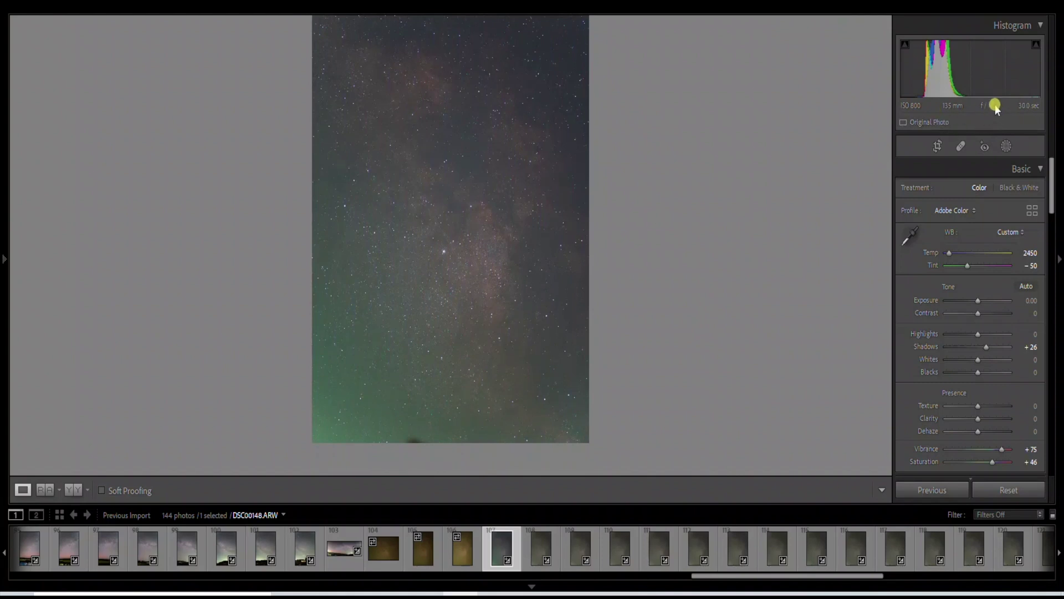
pyautogui.click(568, 421)
pyautogui.click(568, 422)
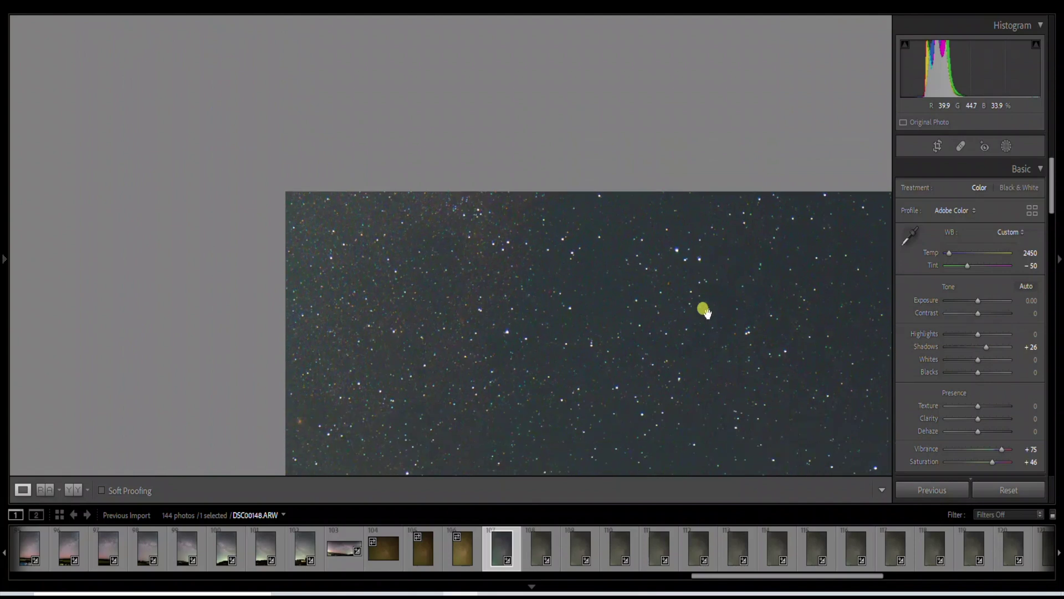
pyautogui.press('pagedown')
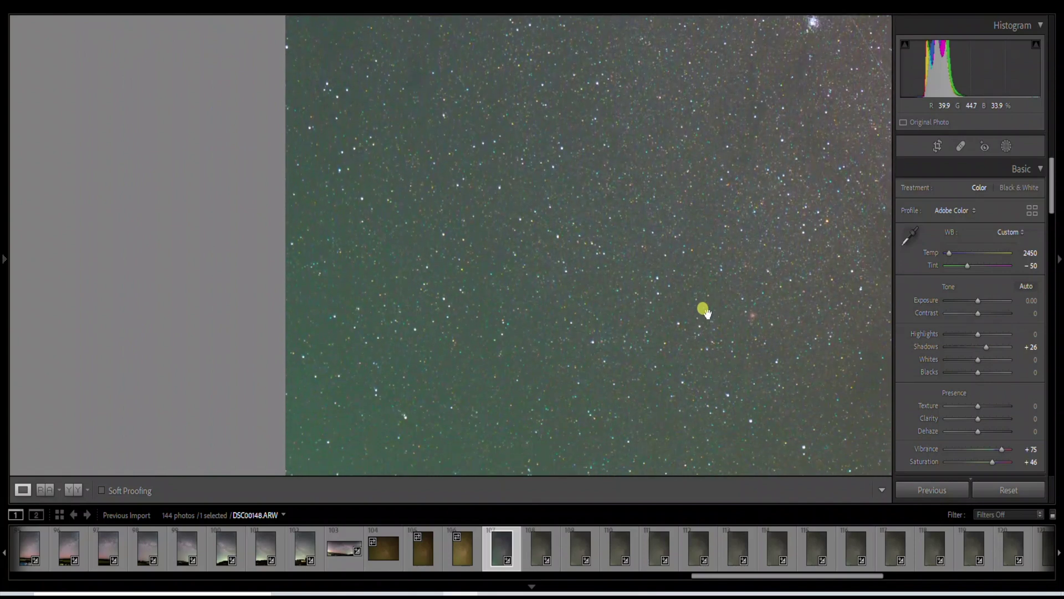
pyautogui.rightClick(709, 314)
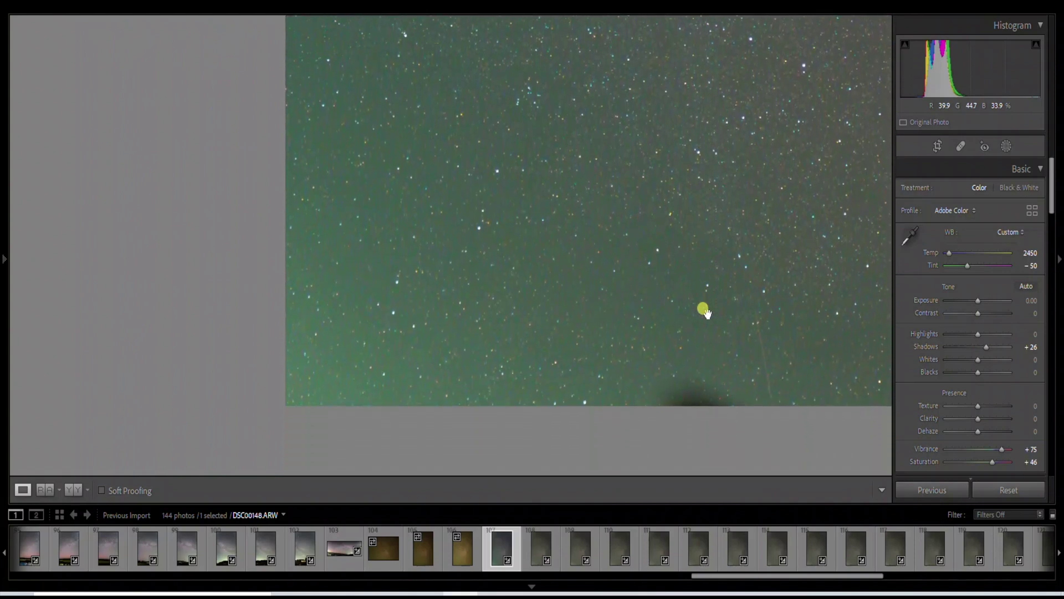
# - Examine the right side of the Milky Way photo up close, up to its upper-right corner, and return to the full frame
pyautogui.click(620, 304)
pyautogui.moveTo(620, 304); pyautogui.dragTo(488, 292)
pyautogui.moveTo(575, 297); pyautogui.dragTo(375, 308)
pyautogui.moveTo(671, 344); pyautogui.dragTo(482, 361)
pyautogui.scroll(3, 485, 363)
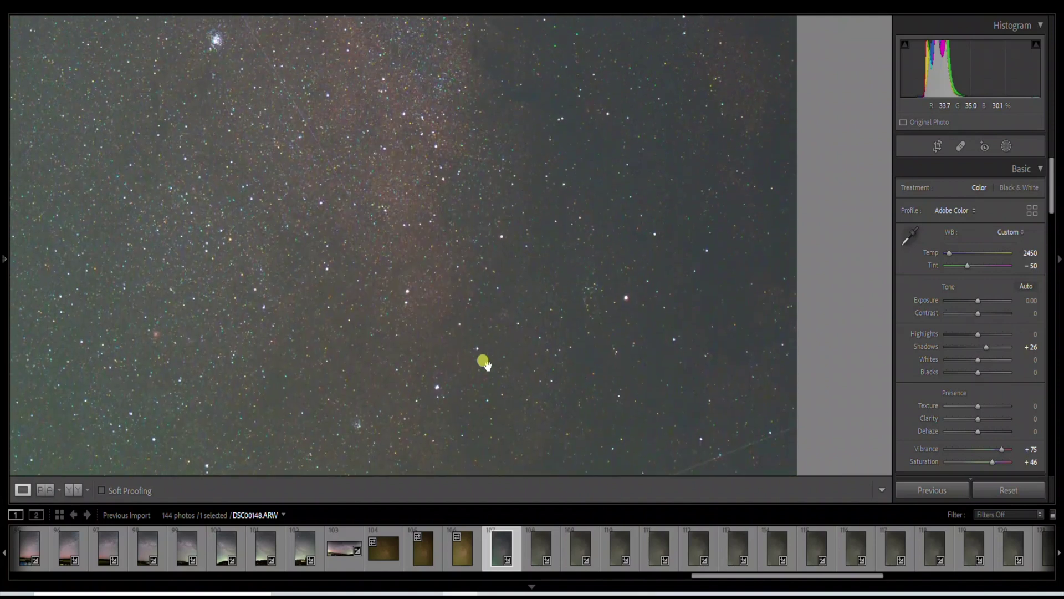
pyautogui.scroll(10, 484, 363)
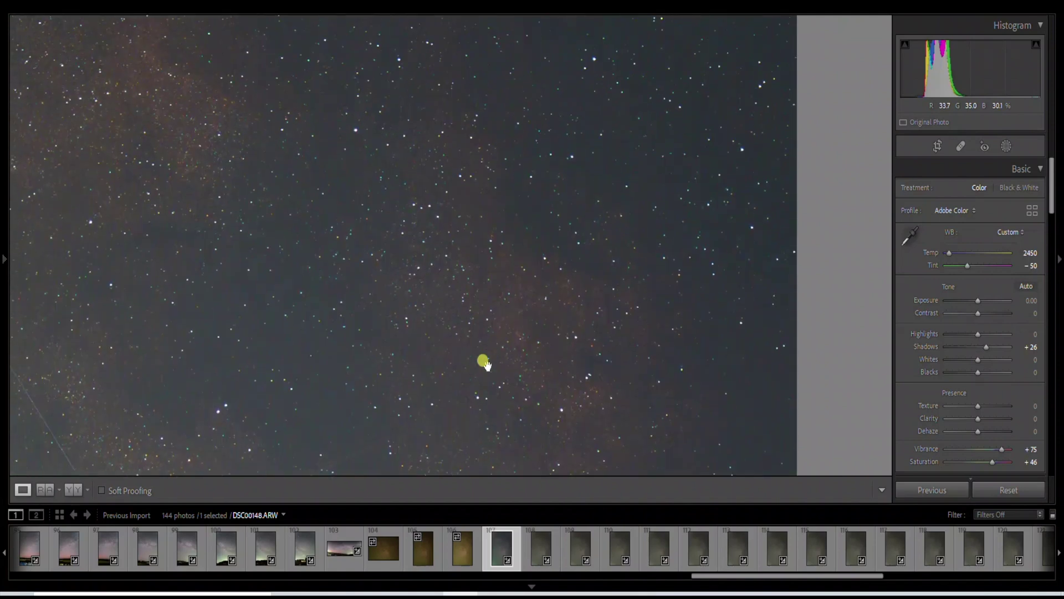
pyautogui.scroll(8, 486, 364)
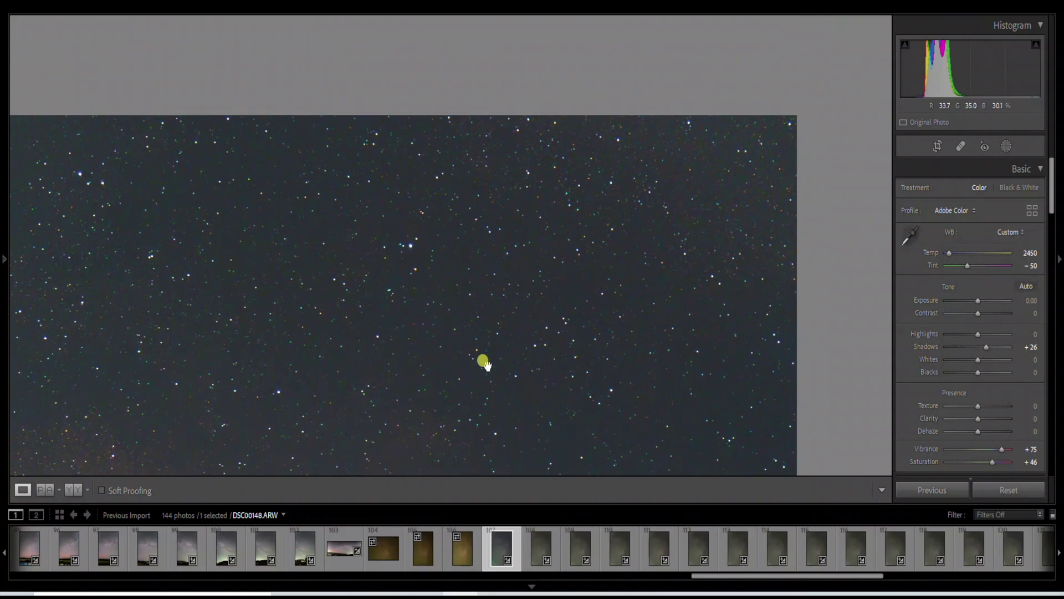
pyautogui.moveTo(386, 319); pyautogui.dragTo(656, 317)
pyautogui.click(561, 307)
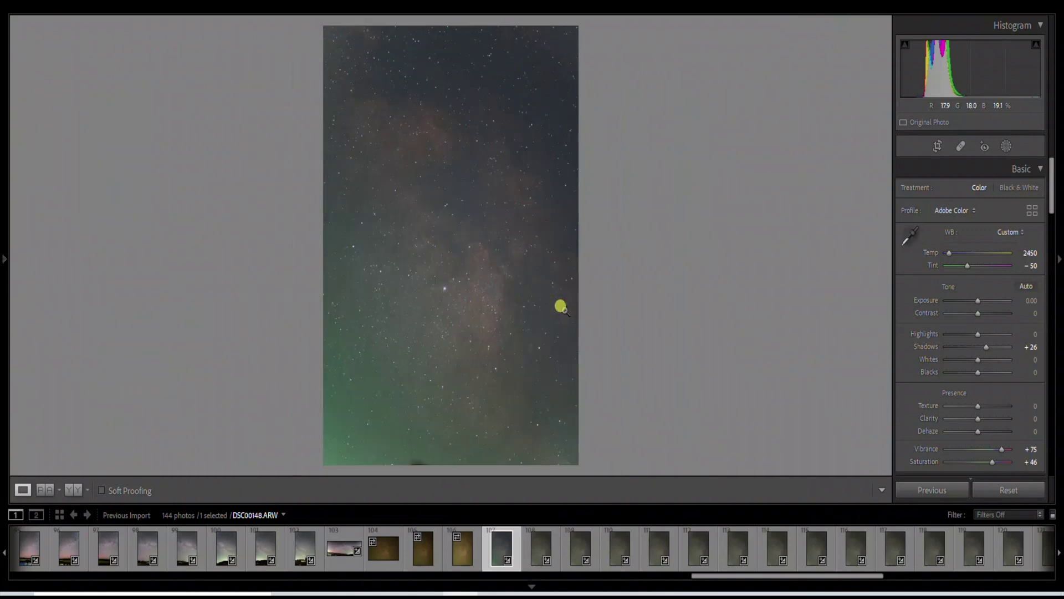